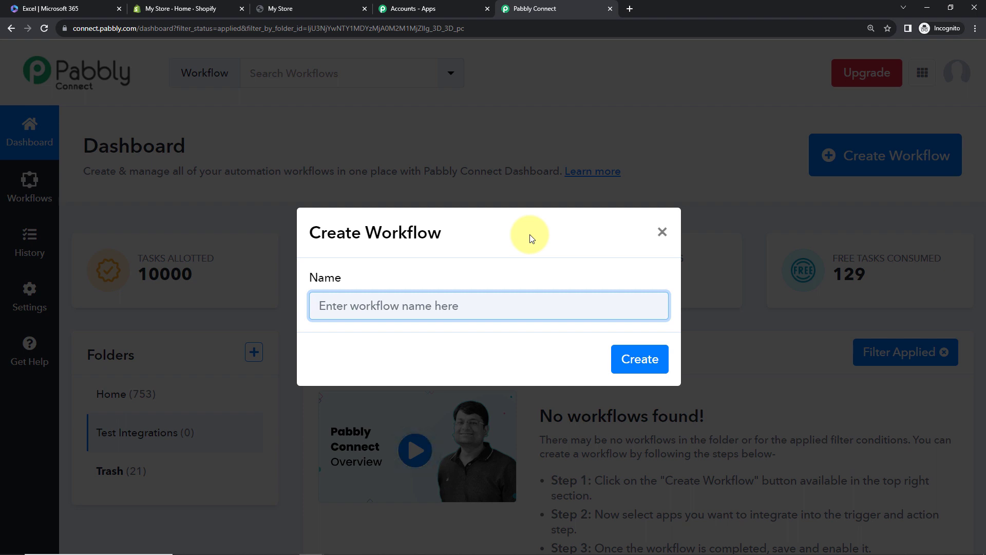
Create a workflow named "Create Shopify Blogs from Microsoft Excel" and collapse its trigger step
text(Create Shopify Blogs from Microsoft Excel)
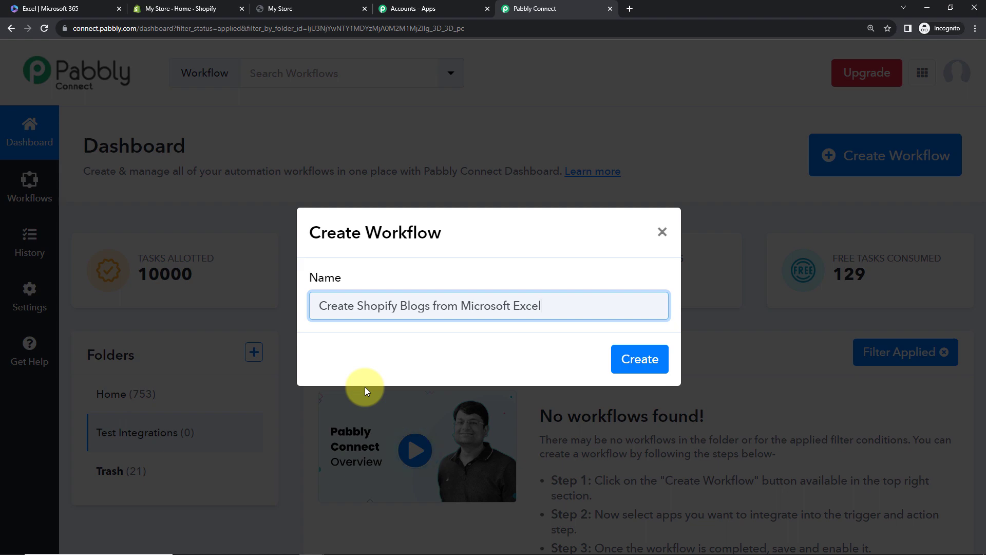
click(639, 359)
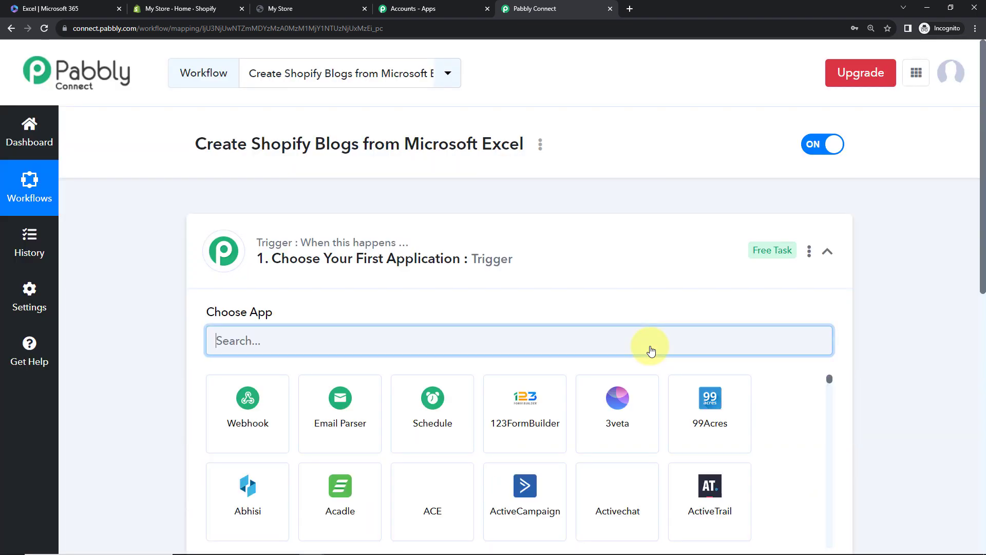
click(827, 253)
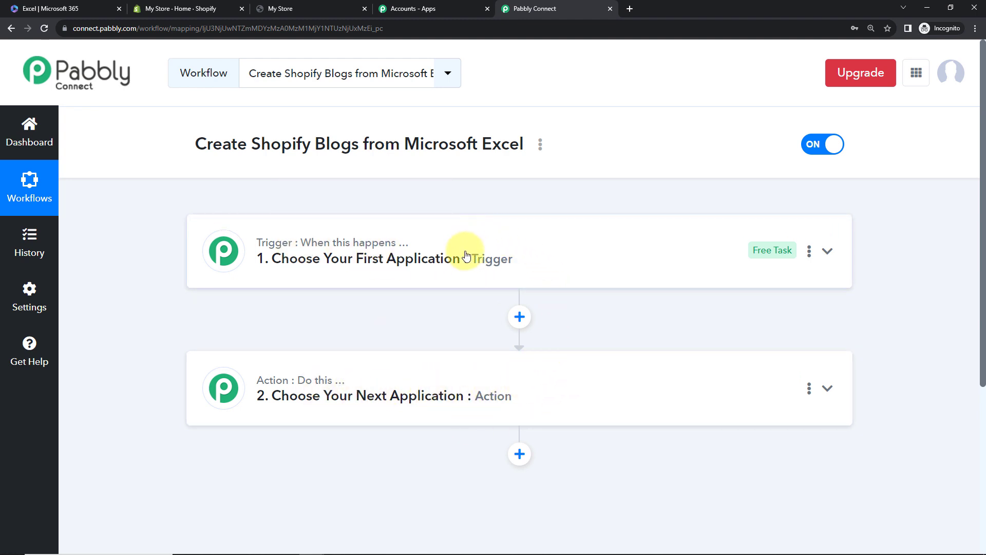
Set the workflow trigger to Microsoft Excel with the New Row in Worksheet event
click(524, 262)
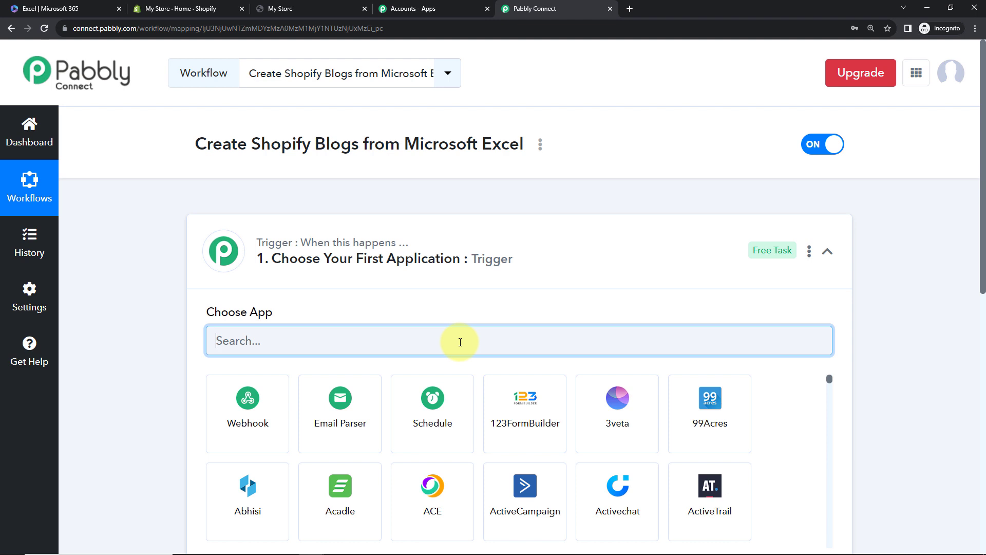
text(exc)
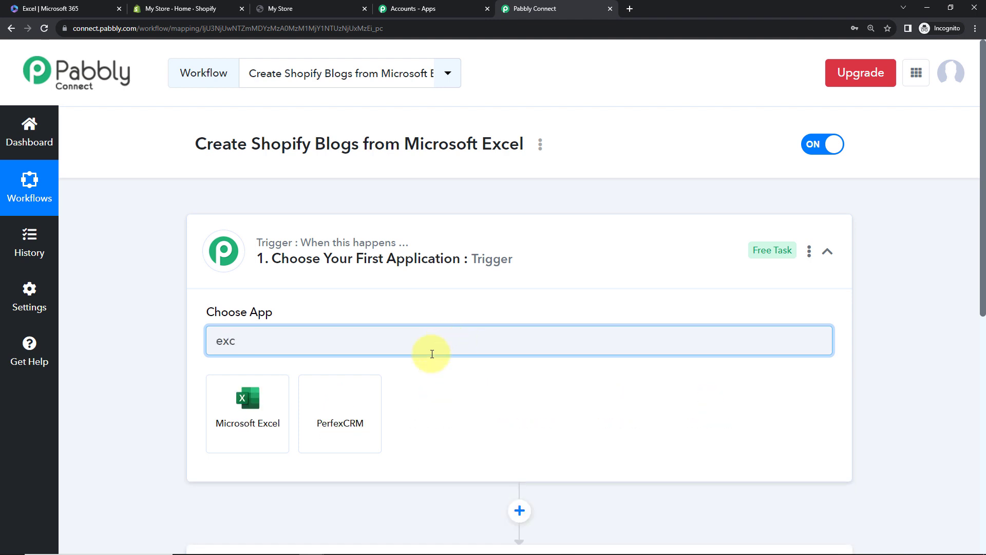
click(215, 431)
click(238, 406)
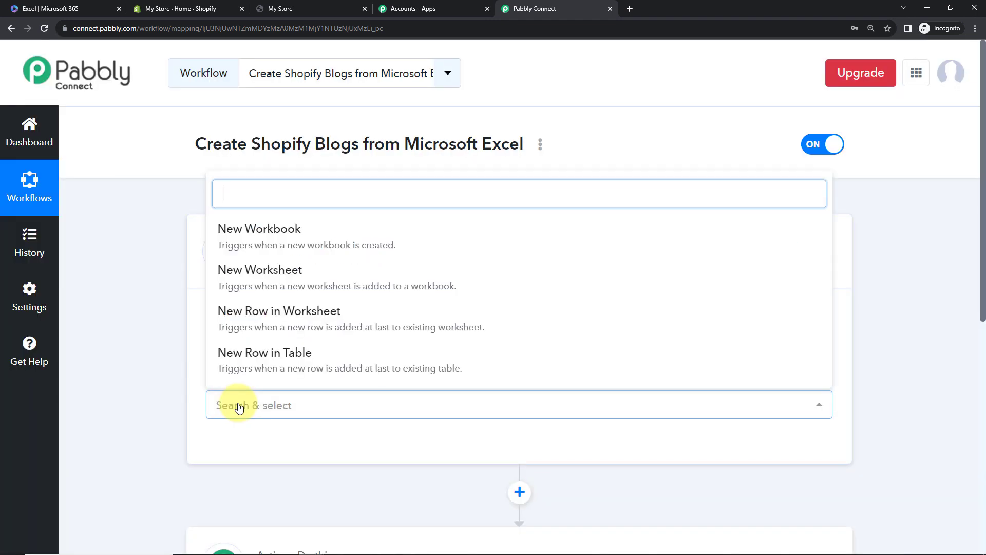
click(248, 316)
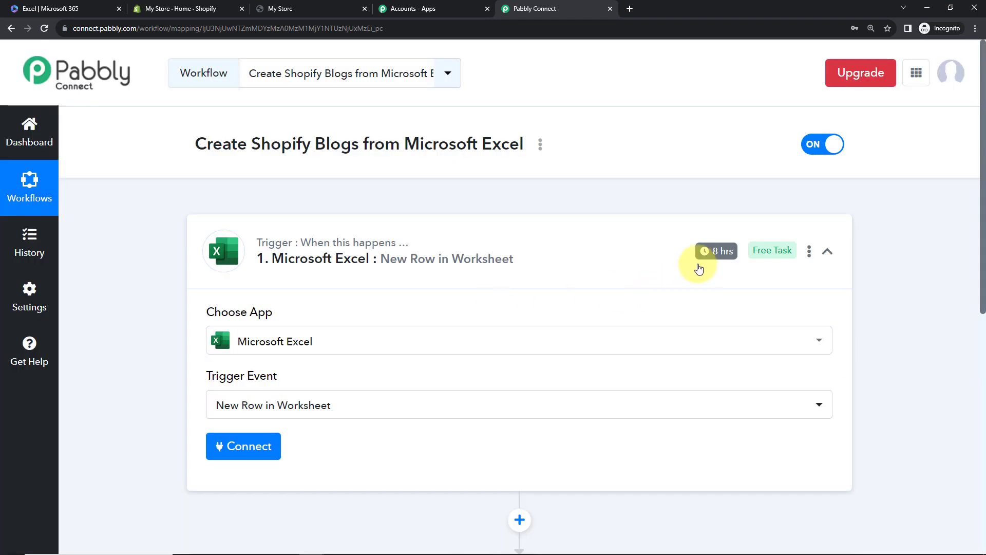
mouse_move(717, 256)
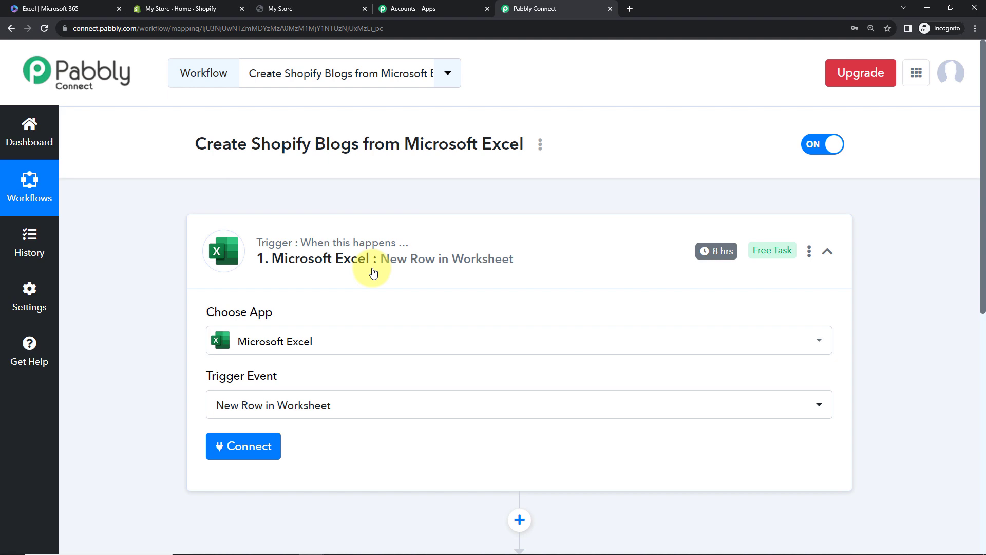
Add a new Microsoft Excel connection to the trigger, signing in with the saved Microsoft account and granting Pabbly Connect access
click(274, 440)
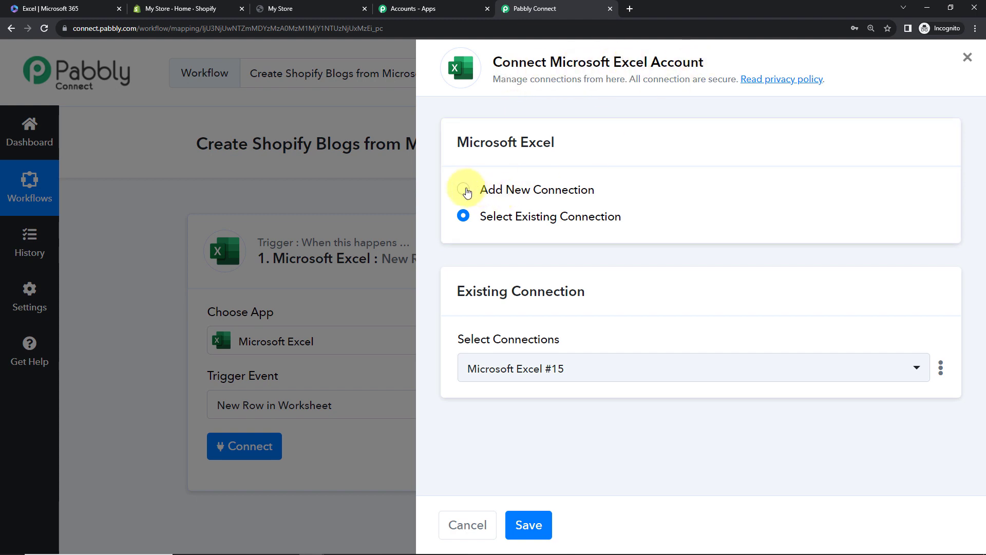
click(465, 189)
click(526, 356)
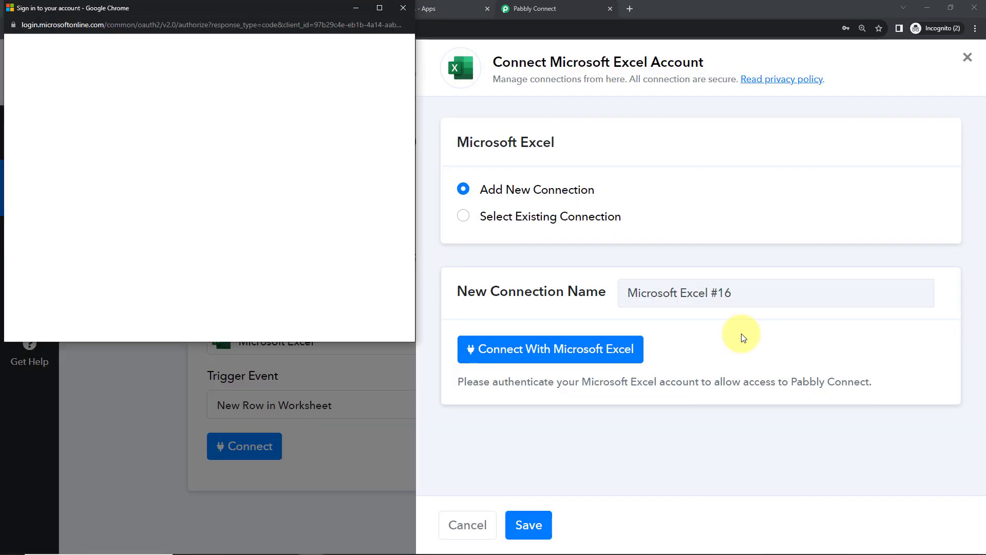
click(148, 148)
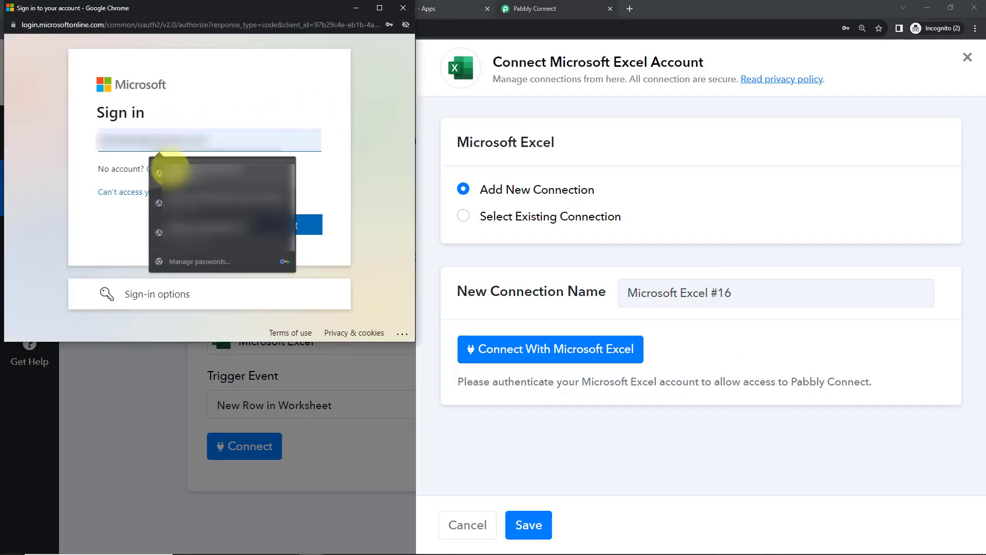
click(174, 173)
click(303, 227)
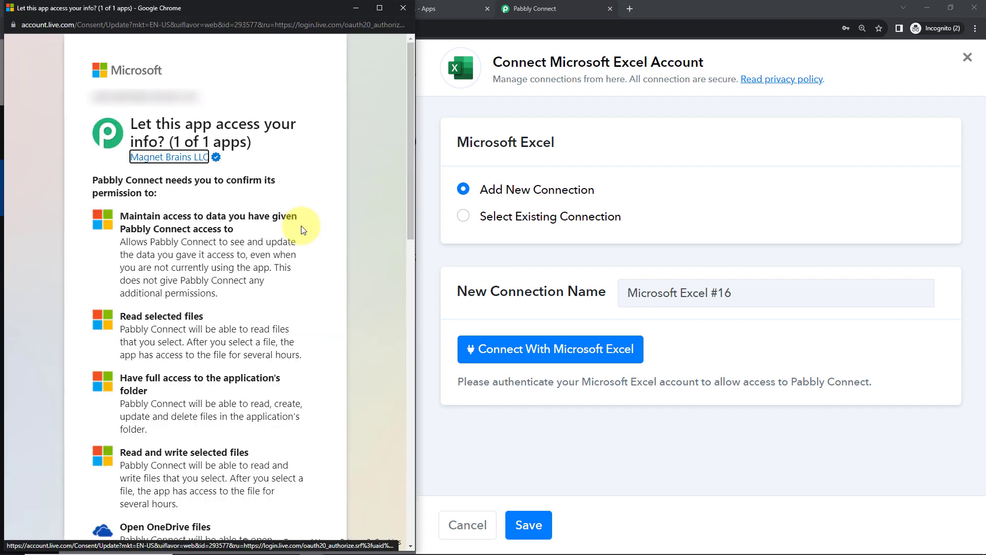
scroll(304, 229, down, 15)
click(307, 492)
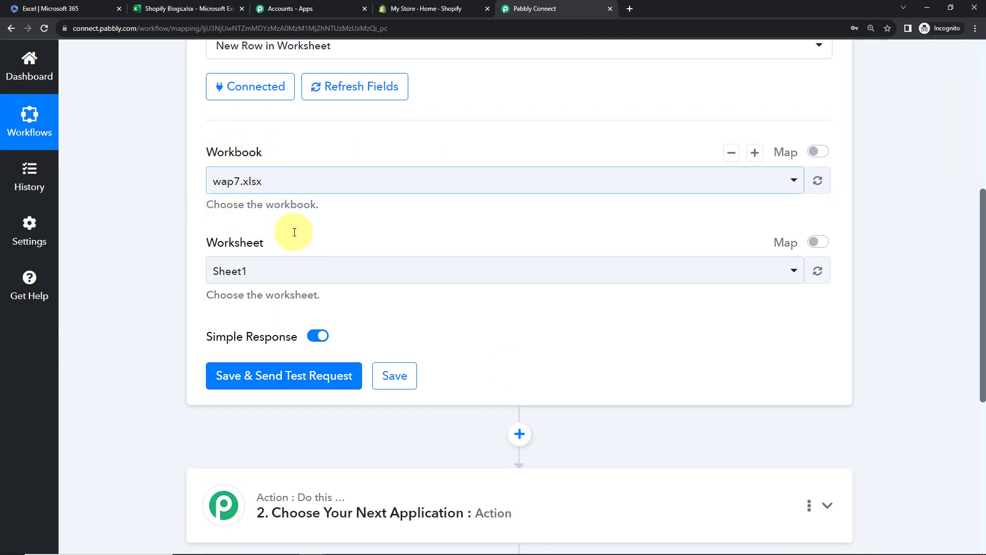
Check the blog spreadsheet in Excel, and choose Shopify Blogs.xlsx as the trigger's workbook in Pabbly Connect
click(180, 8)
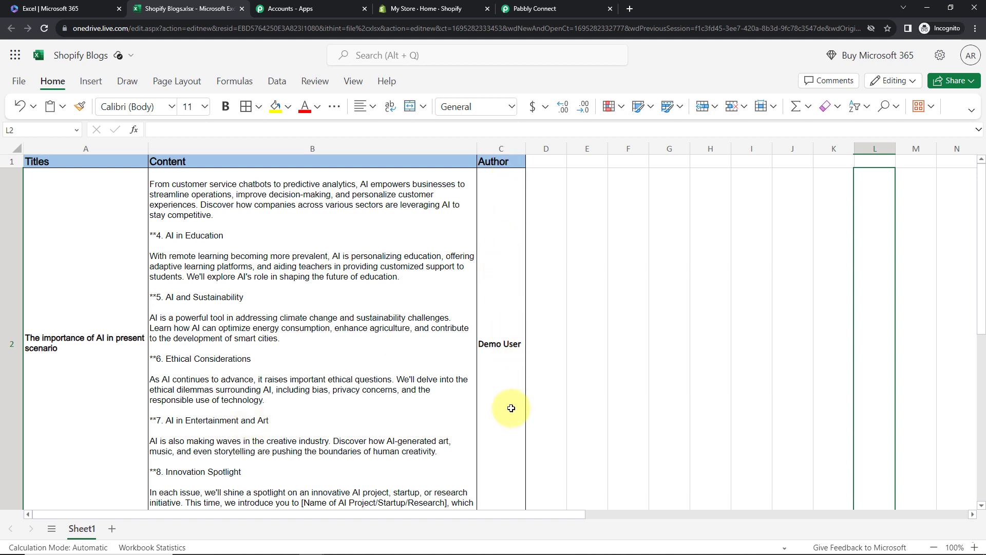
click(535, 9)
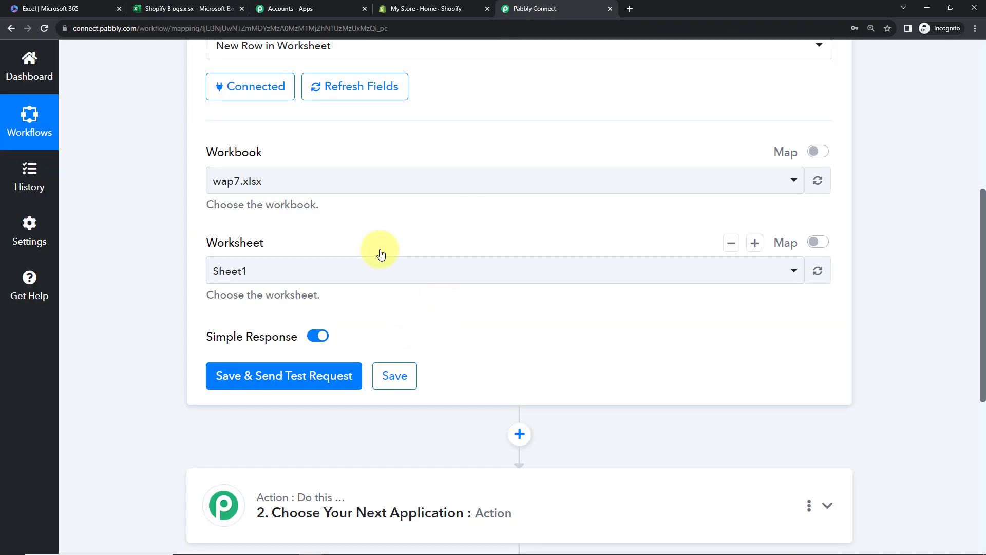
click(623, 182)
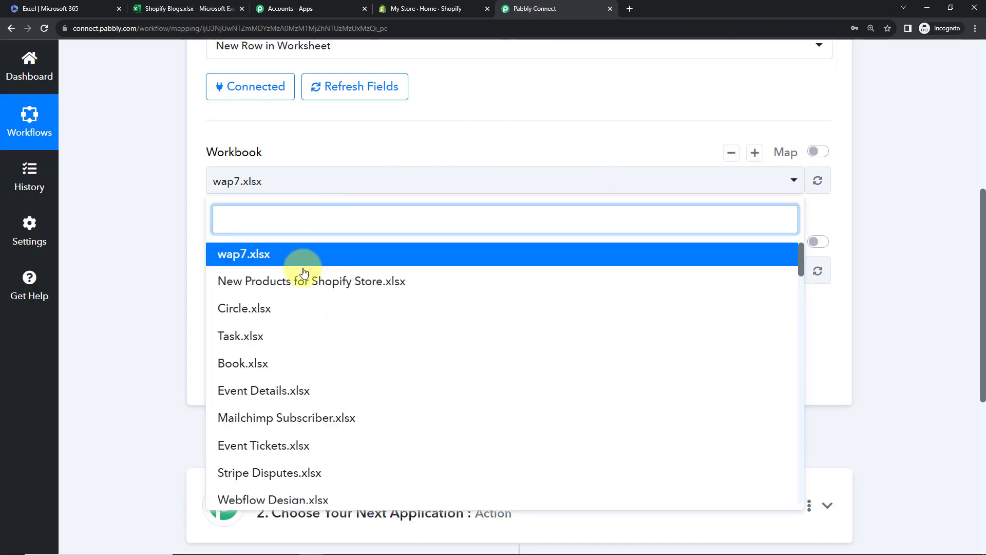
text(shop)
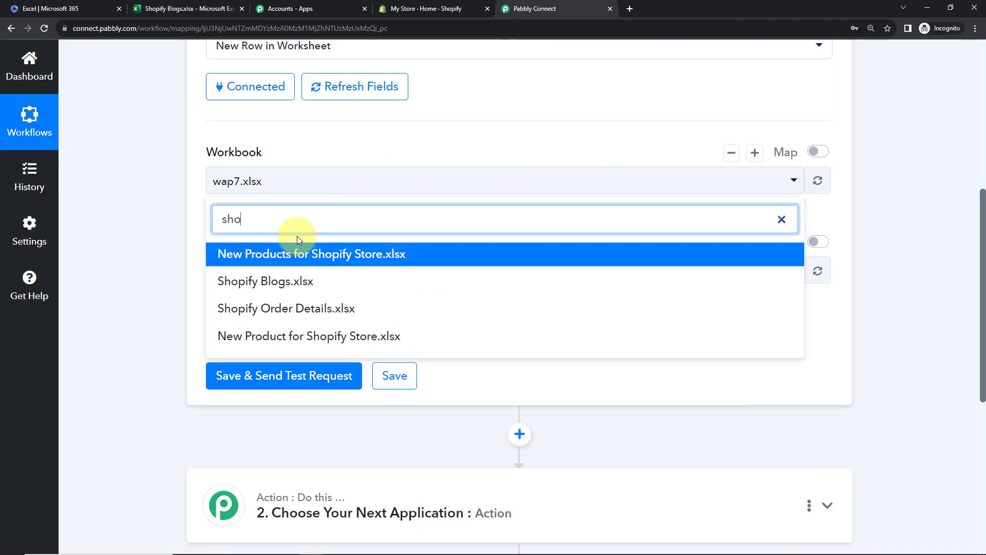
click(297, 281)
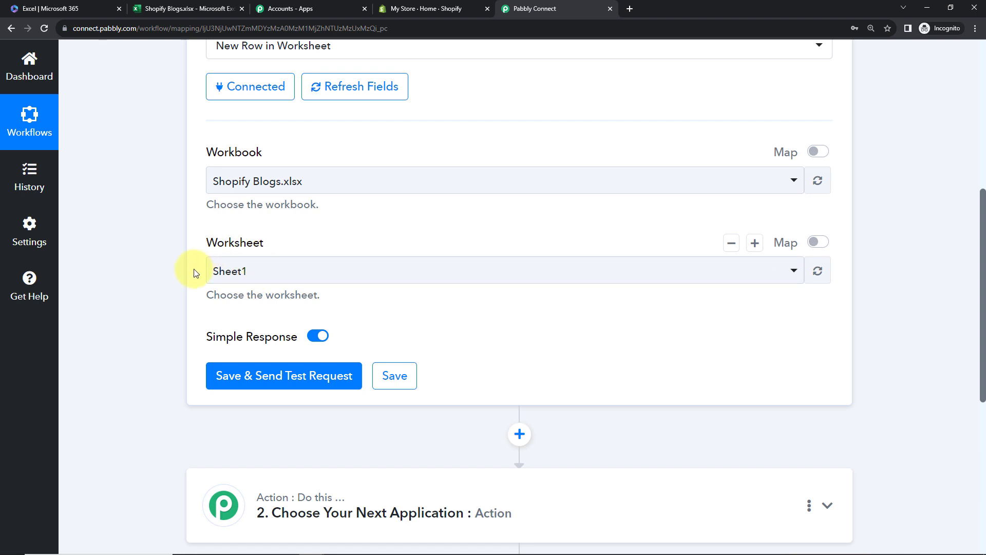
Save the trigger with a test request and enlarge the RowData 1 value to review the received response
click(264, 375)
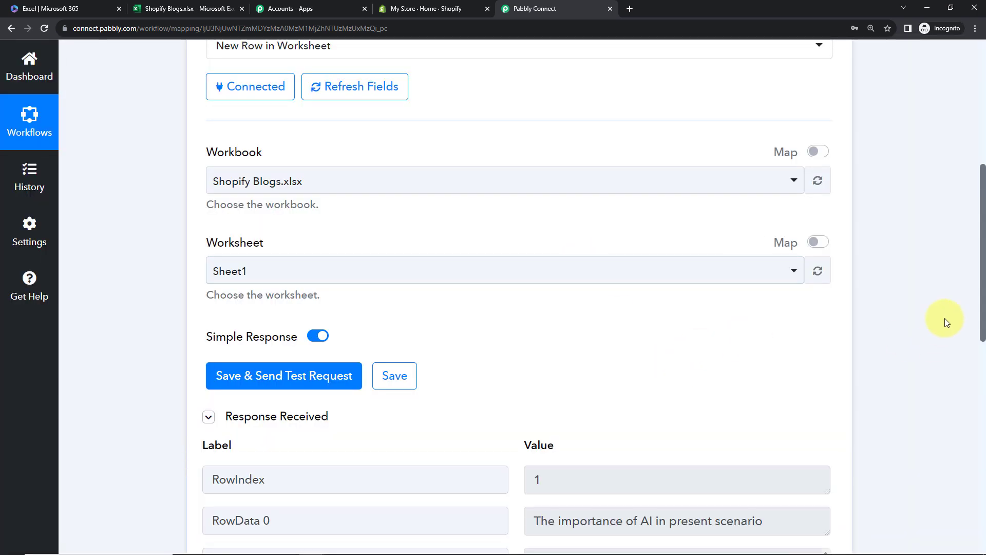
scroll(935, 260, down, 2)
scroll(935, 263, down, 2)
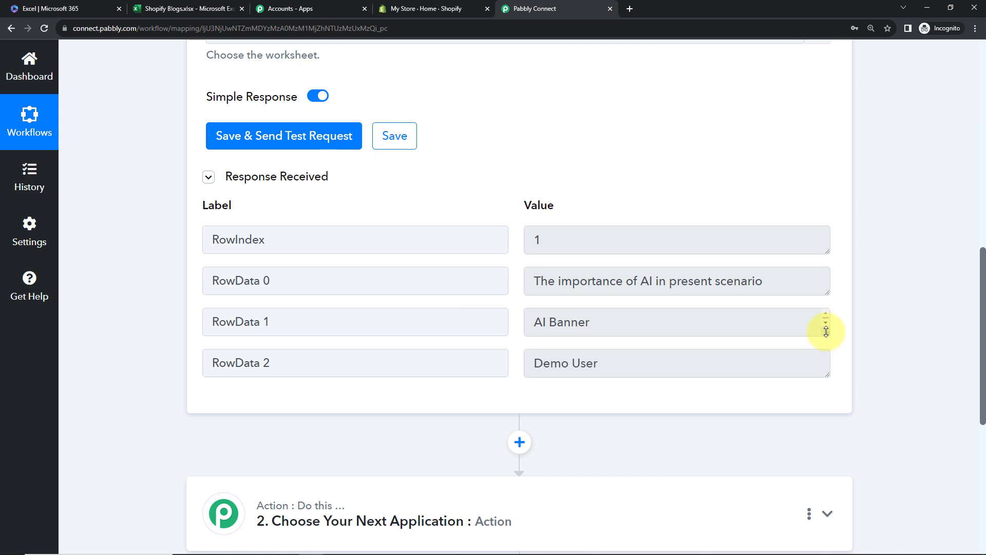
drag(825, 333, 804, 355)
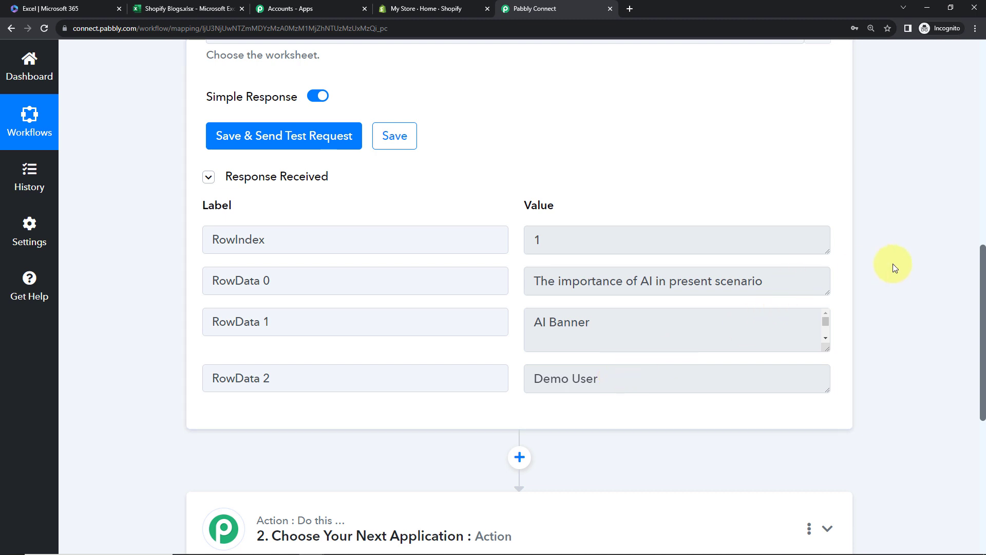
Set the workflow's action step to Shopify with the Create Blog Entry event
scroll(894, 267, down, 2)
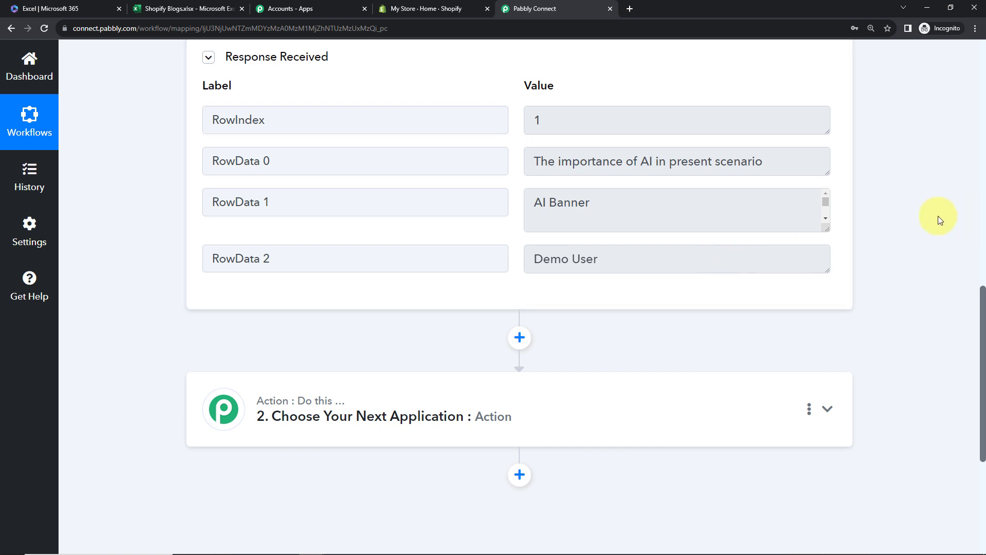
scroll(940, 218, down, 4)
click(334, 205)
click(299, 264)
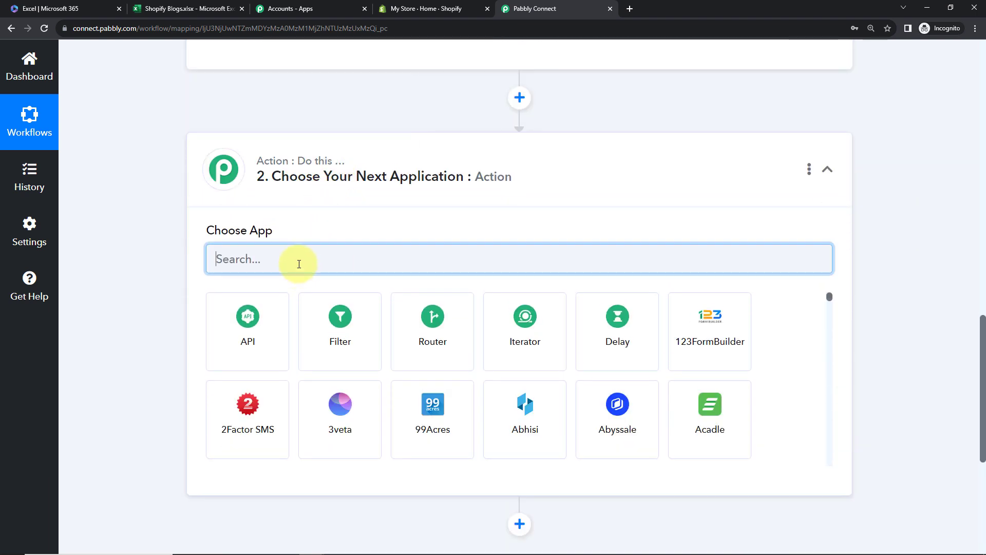
text(shop)
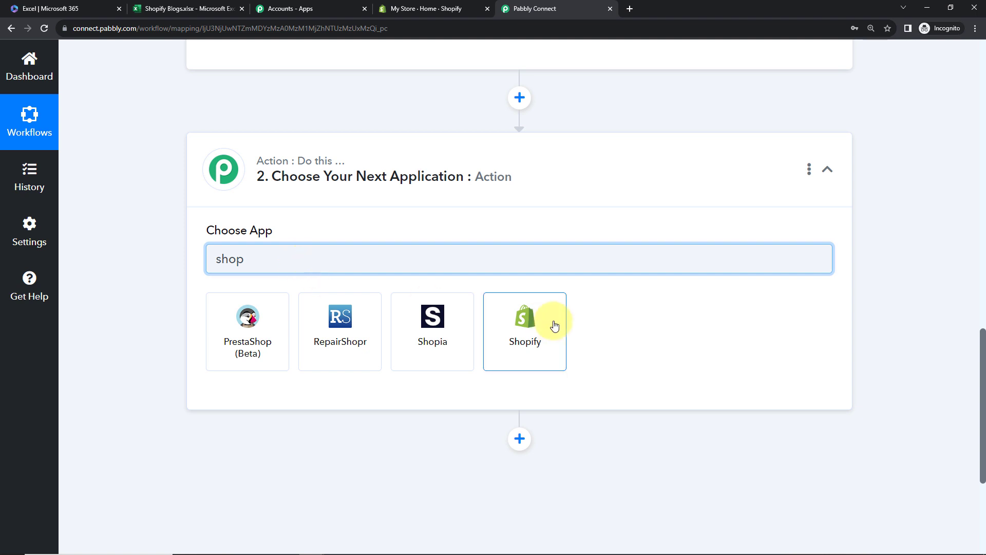
click(553, 324)
click(286, 328)
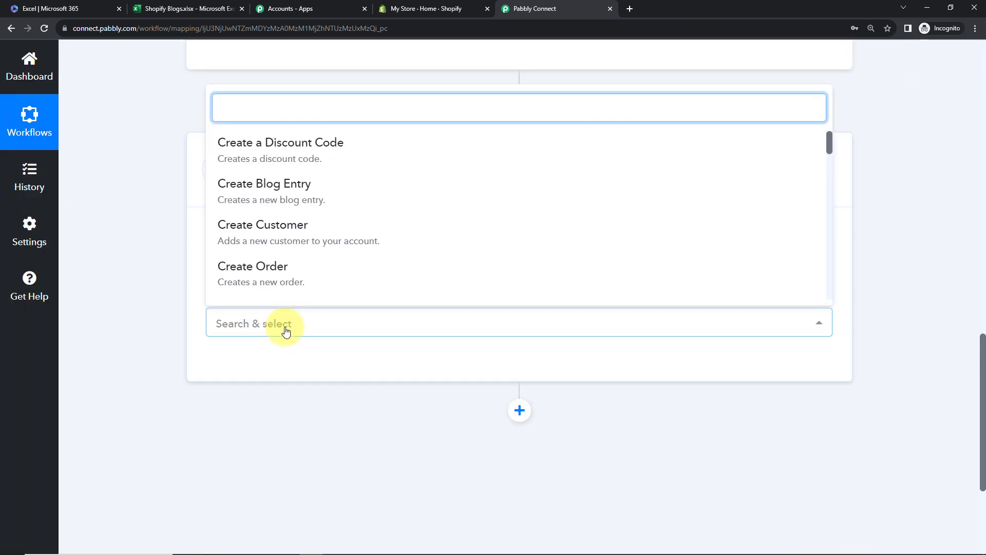
click(252, 191)
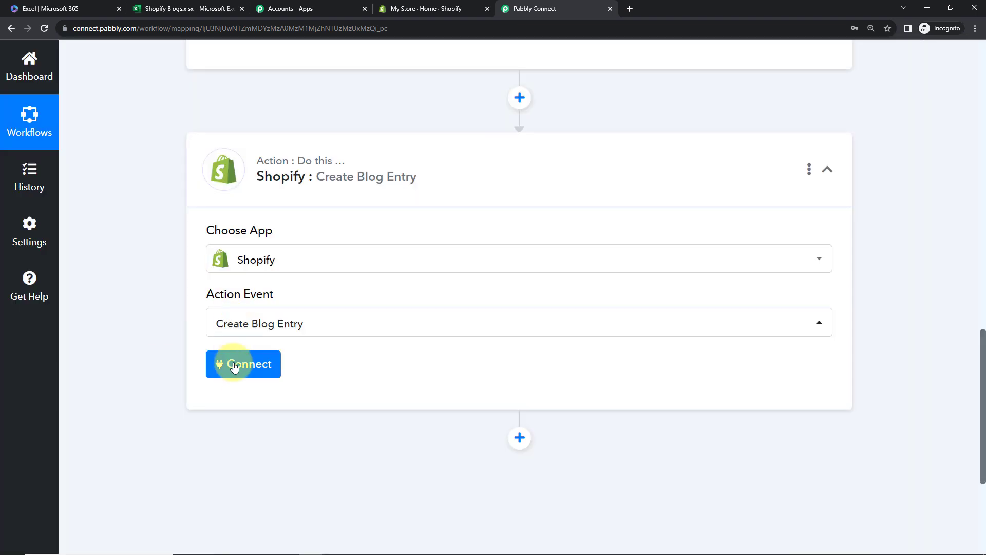
Open the Shopify account connection for the action and choose to add a new connection
click(236, 371)
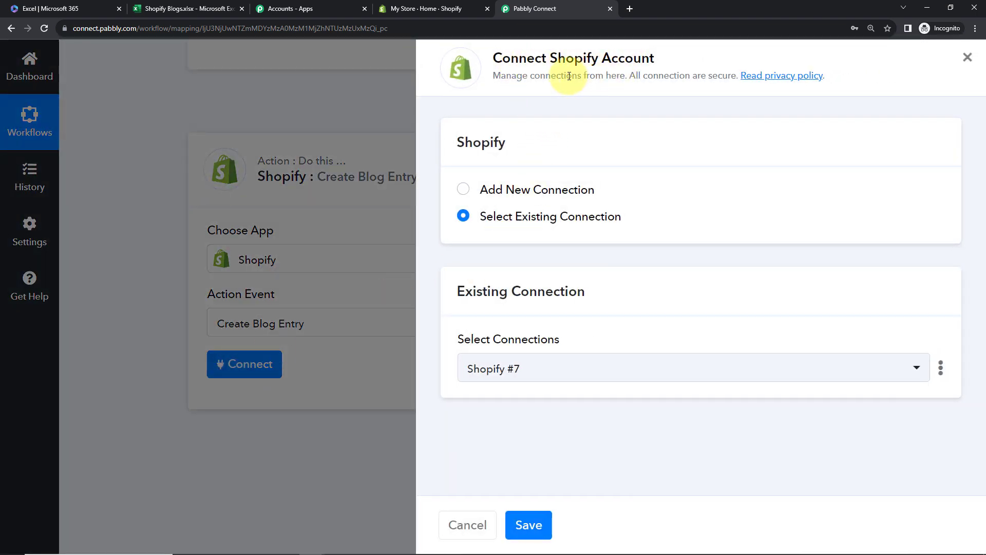
click(464, 190)
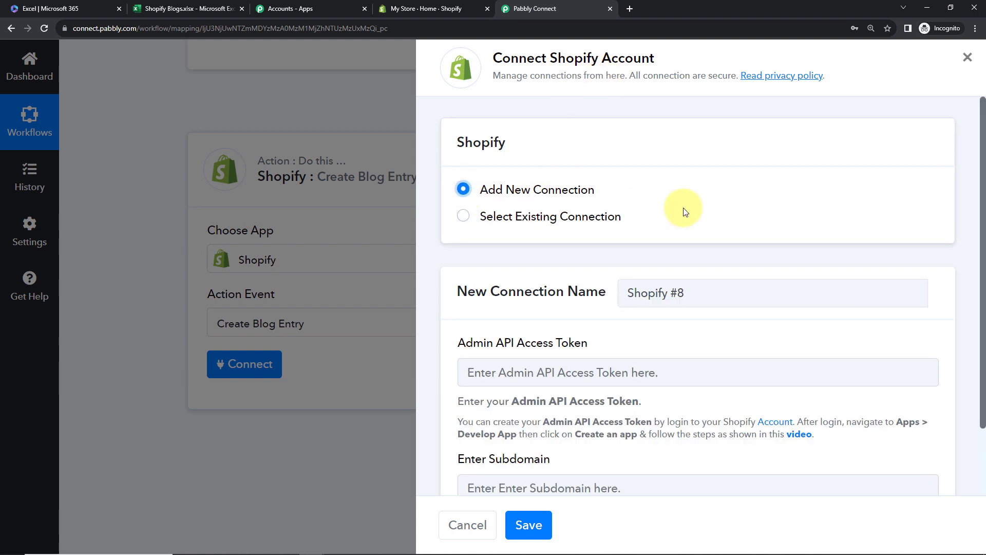
scroll(683, 208, down, 2)
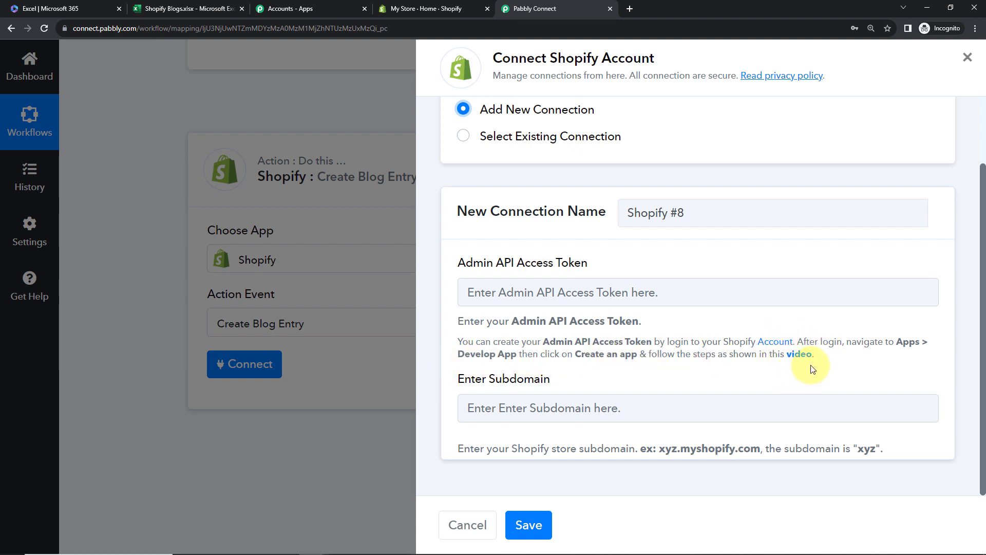
Switch to the Shopify admin and open the app development page from the app and sales channel settings
click(402, 11)
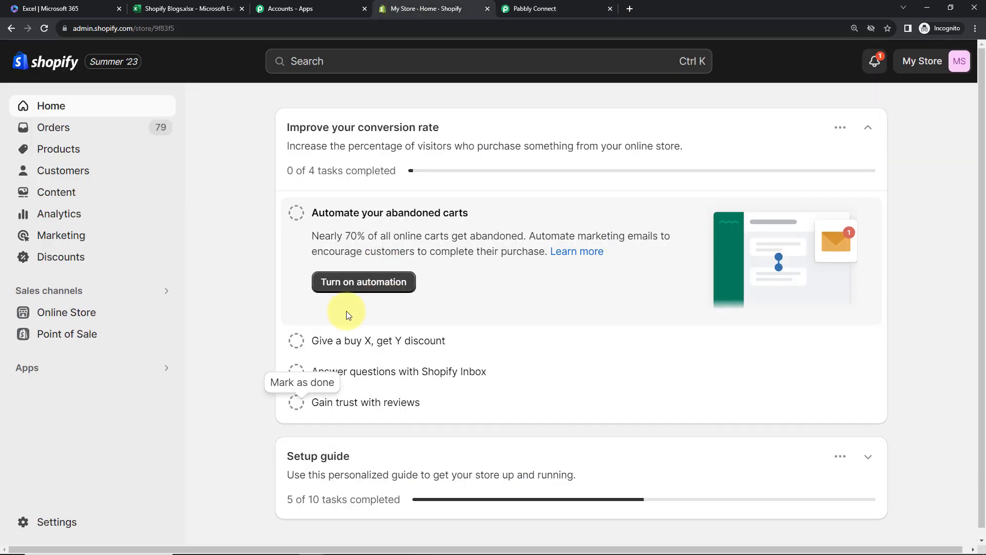
click(164, 373)
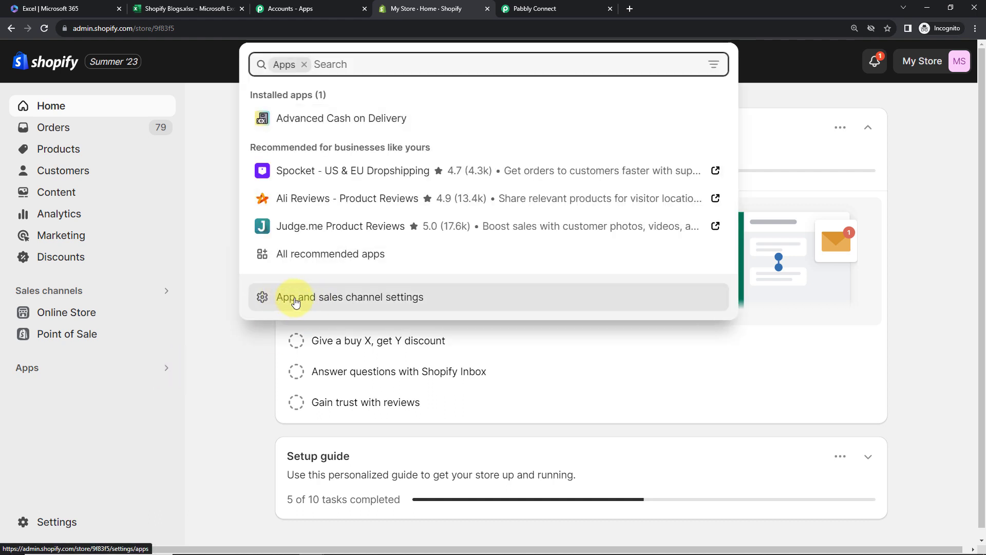
click(366, 298)
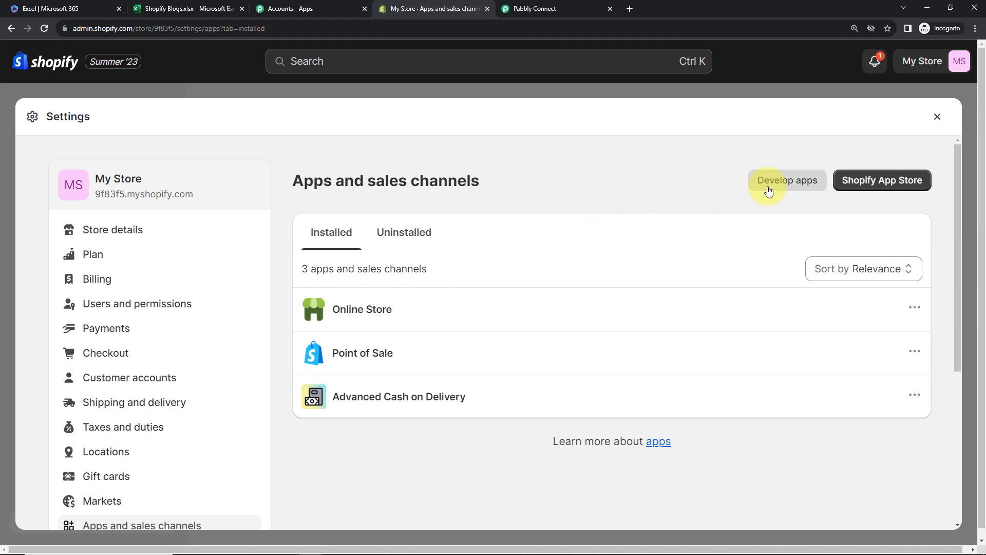
click(770, 185)
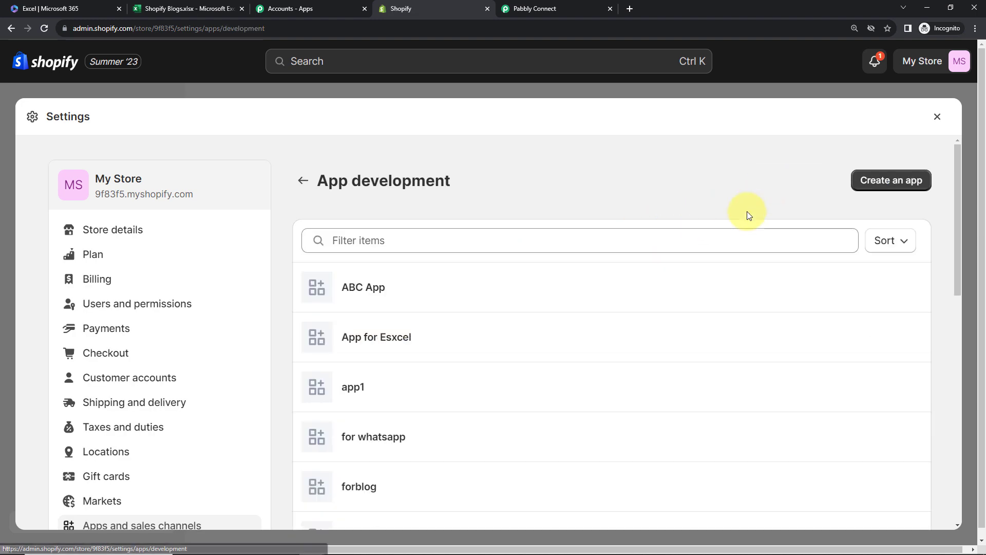
Create a custom app named "Shopify Int" for the store
click(857, 181)
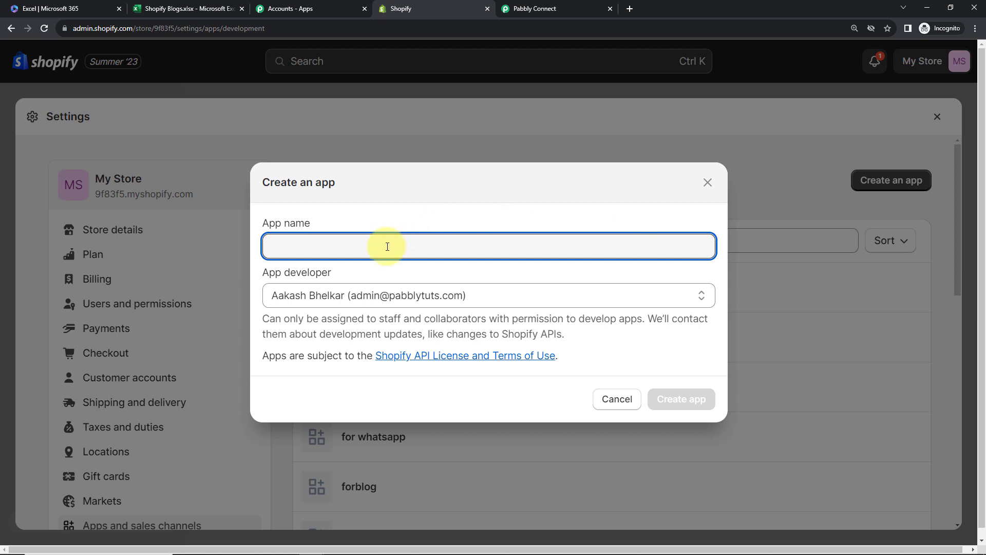
text(Shopify Int)
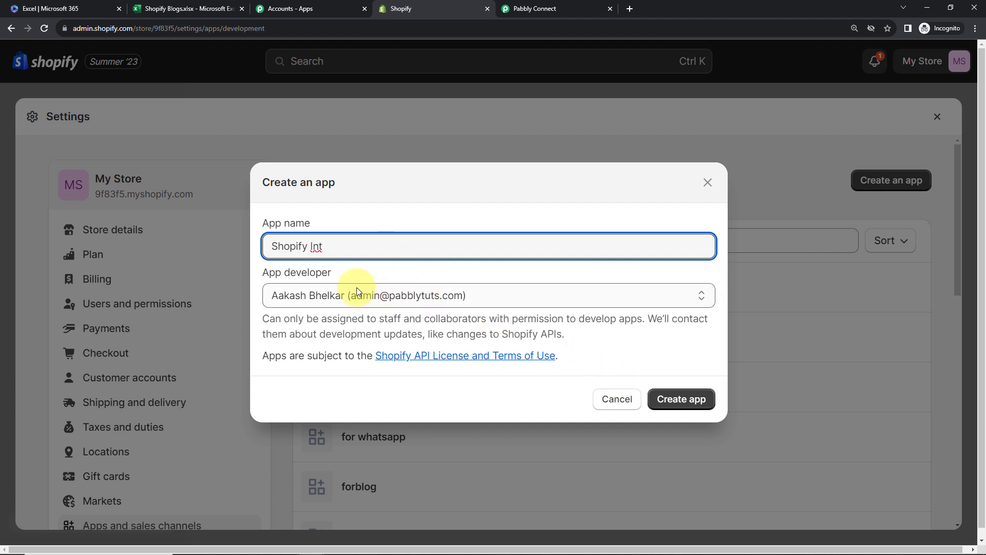
click(701, 398)
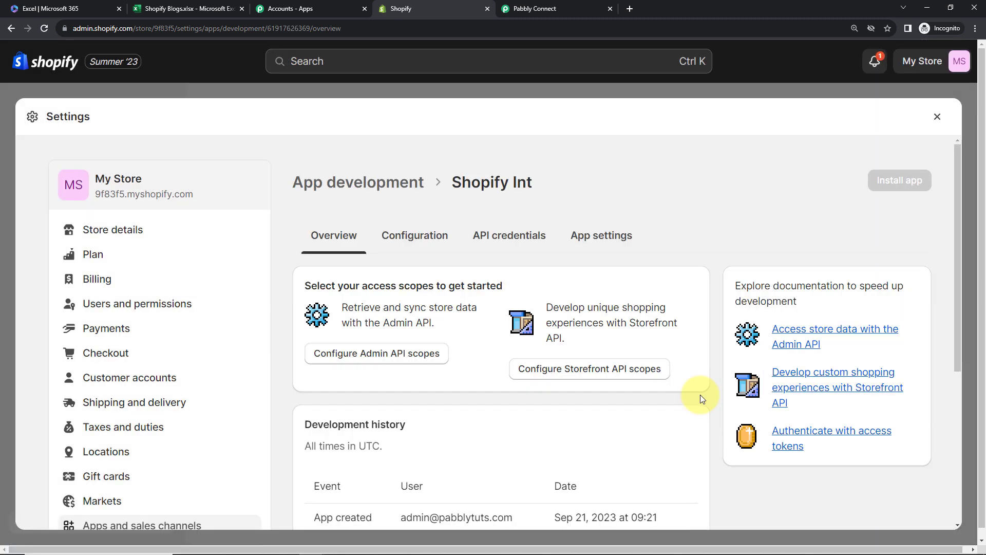
Configure the app's Admin API scopes by filtering for "blog", enabling write_content and read_content, and save the configuration
click(369, 359)
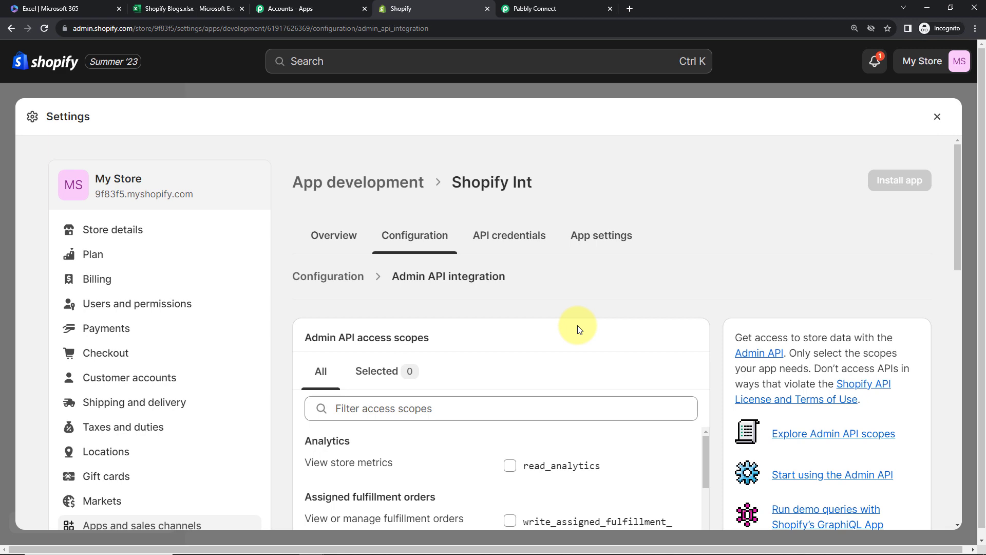
scroll(463, 349, down, 2)
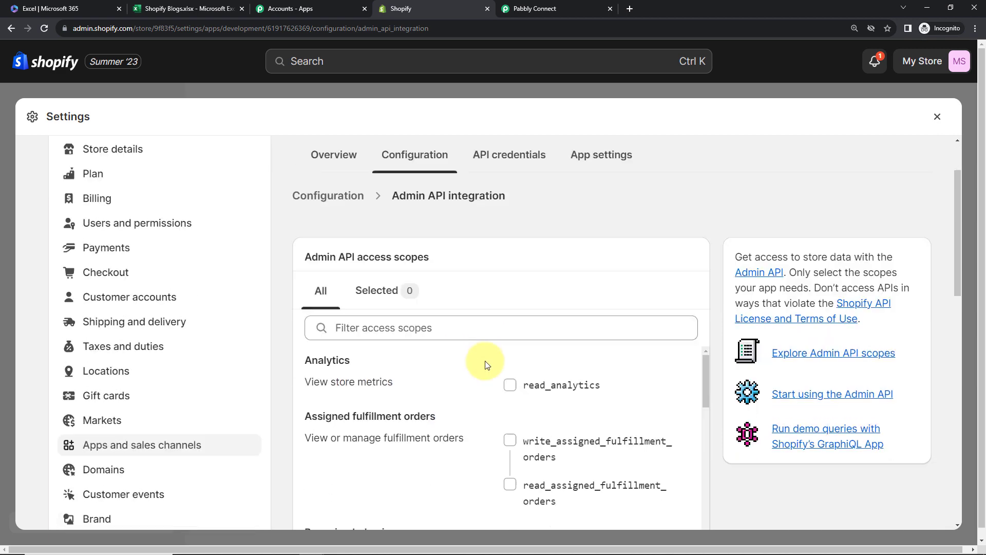
click(440, 291)
text(blog)
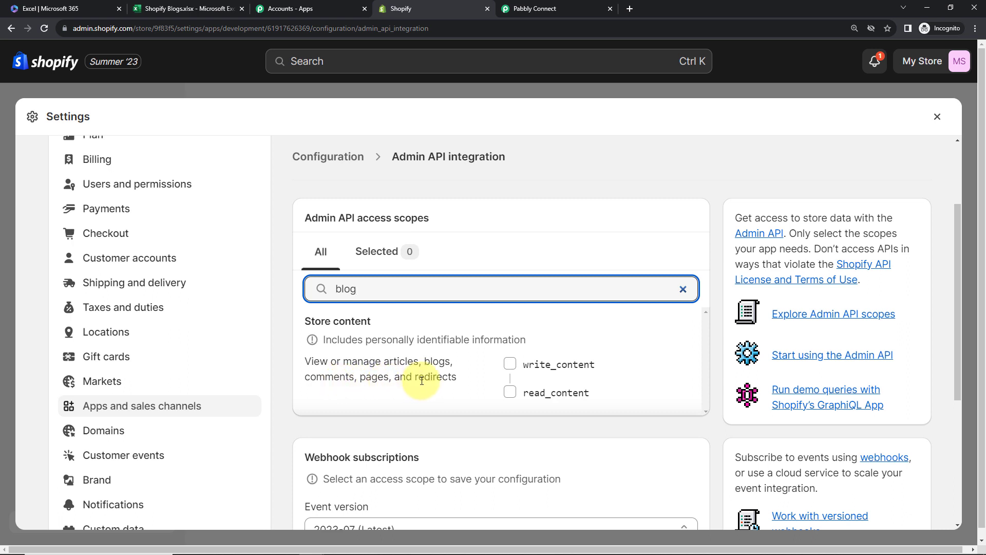
click(511, 365)
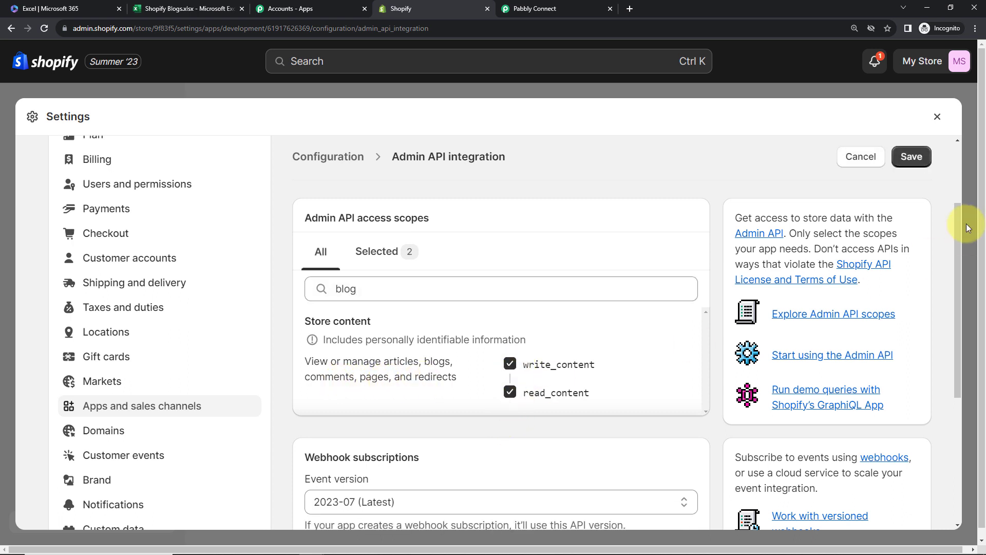
click(912, 156)
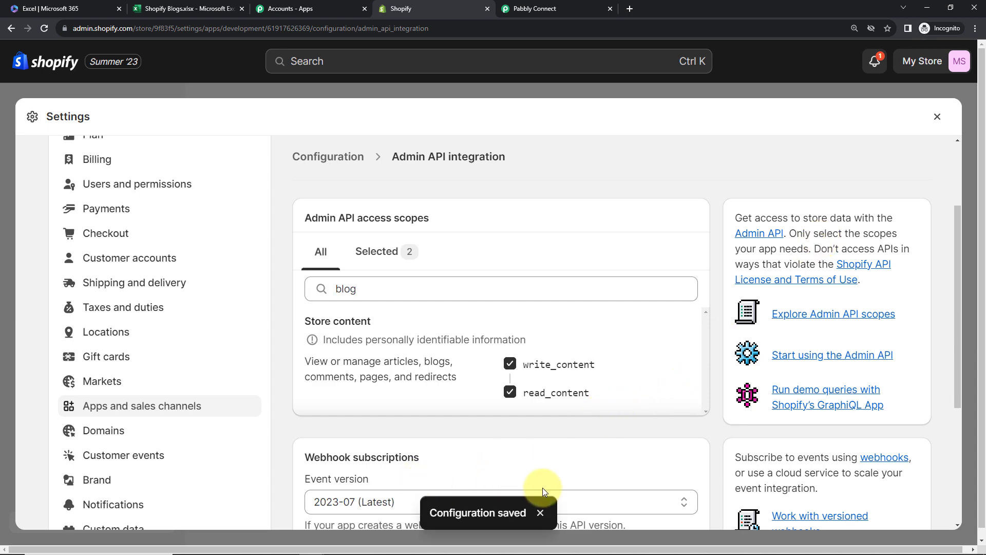
Install the Shopify Int app on My Store
scroll(716, 419, up, 3)
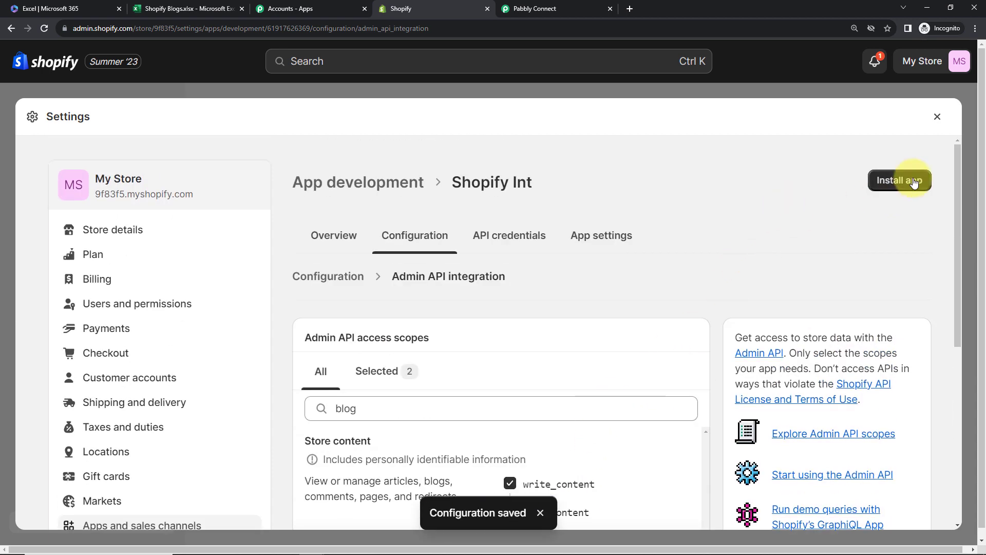
click(913, 181)
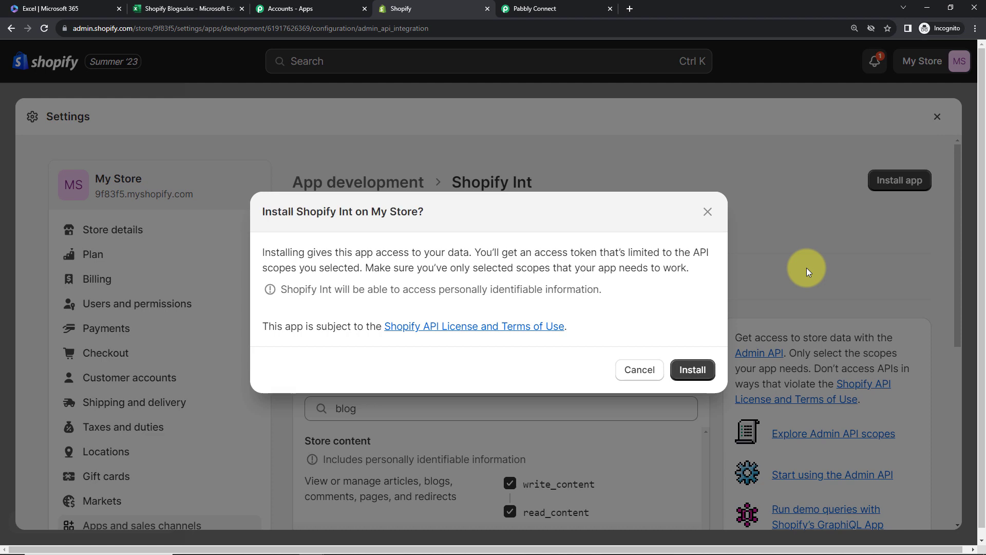
click(692, 369)
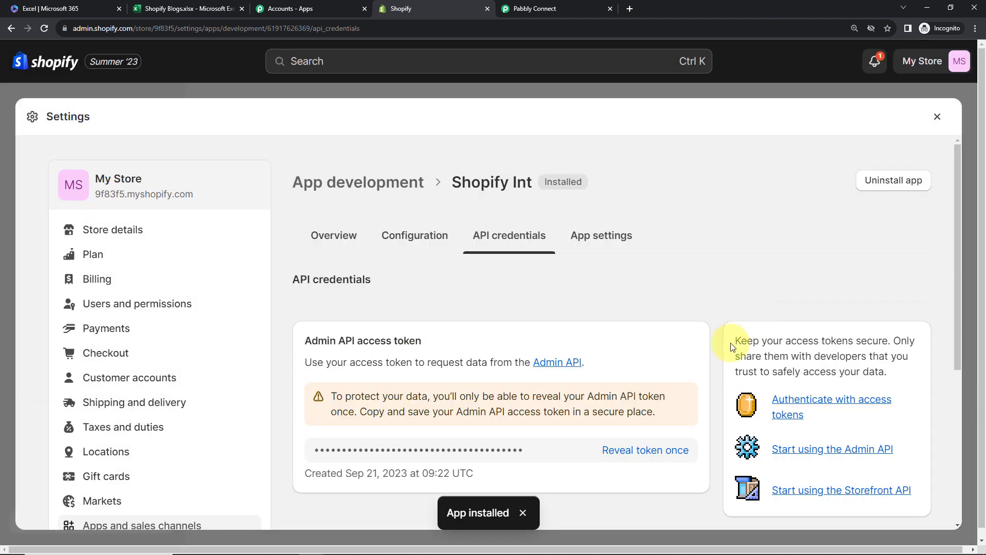
Reveal and copy the app's Admin API access token, and paste it into the access token field of the Shopify connection in Pabbly Connect
scroll(732, 297, down, 2)
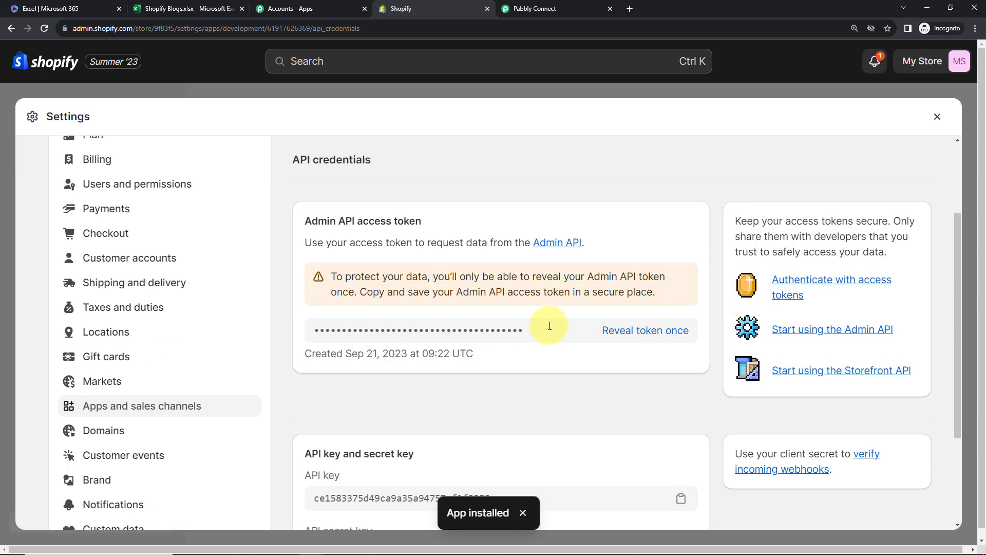
click(604, 331)
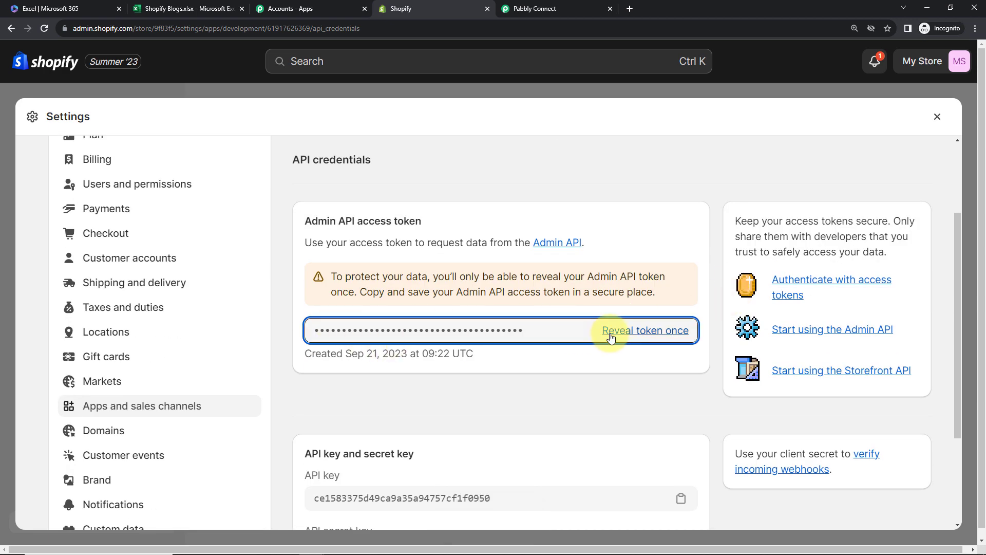
double_click(490, 335)
right_click(485, 335)
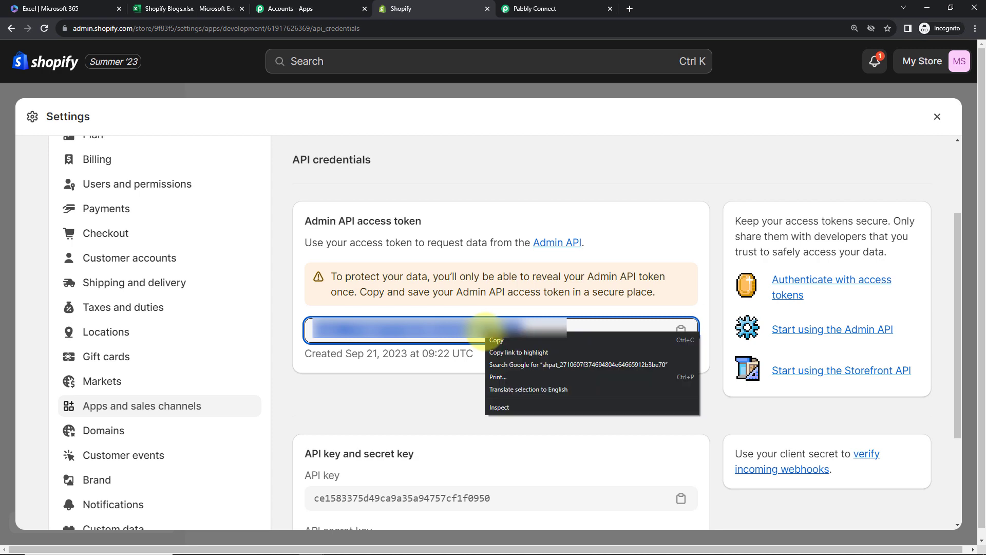
click(493, 341)
click(514, 8)
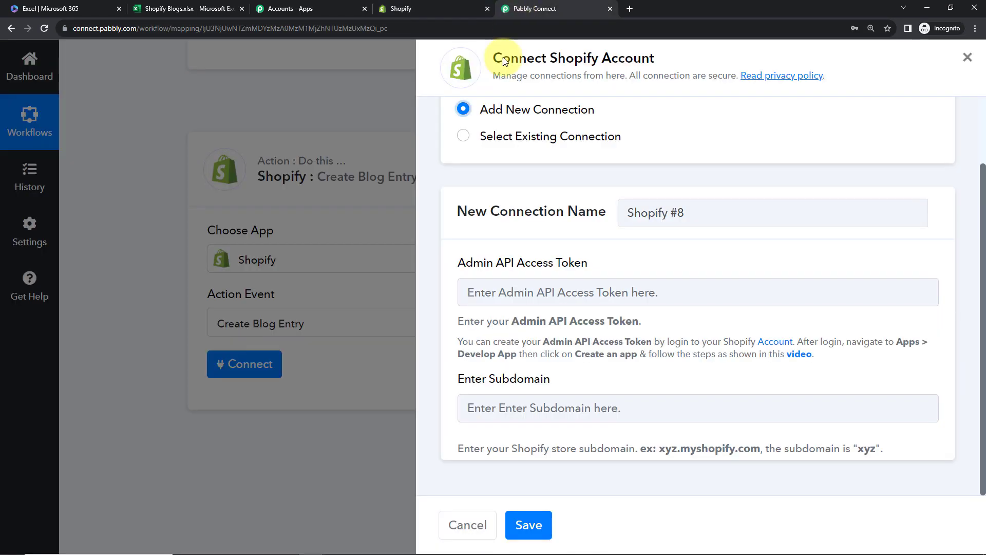
click(471, 292)
key(ctrl+v)
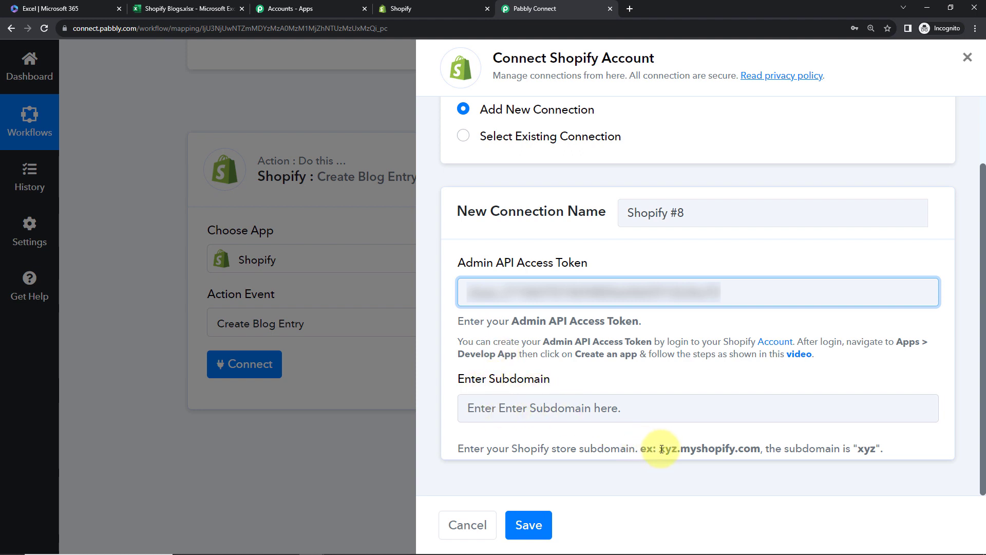
Return to the Shopify admin, leave the settings, open the online store and copy the subdomain from its web address
drag(658, 450, 760, 448)
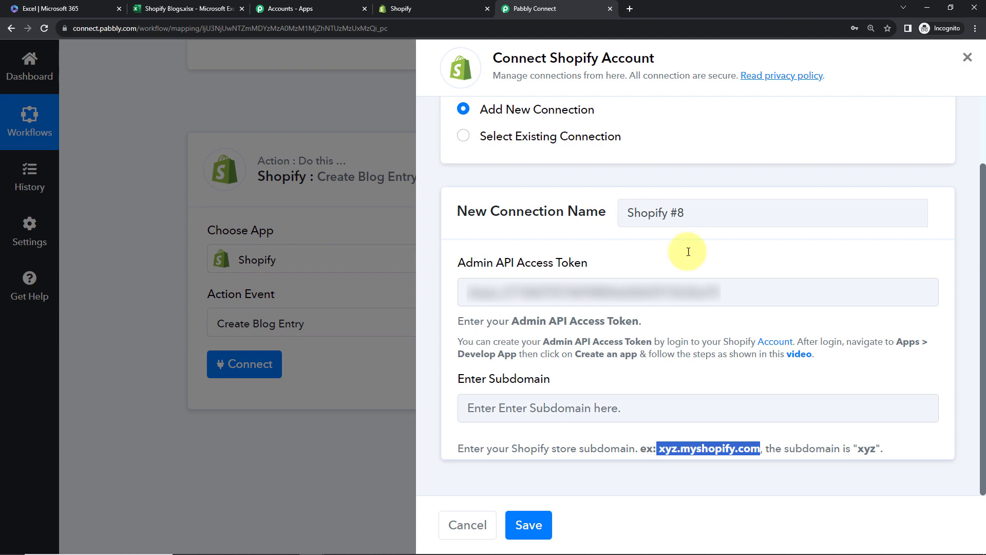
click(458, 12)
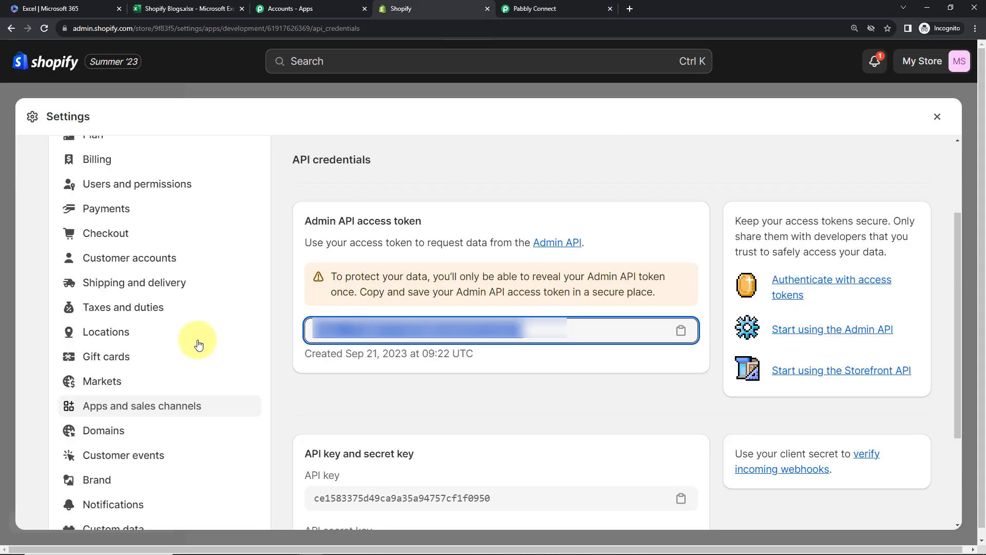
click(938, 116)
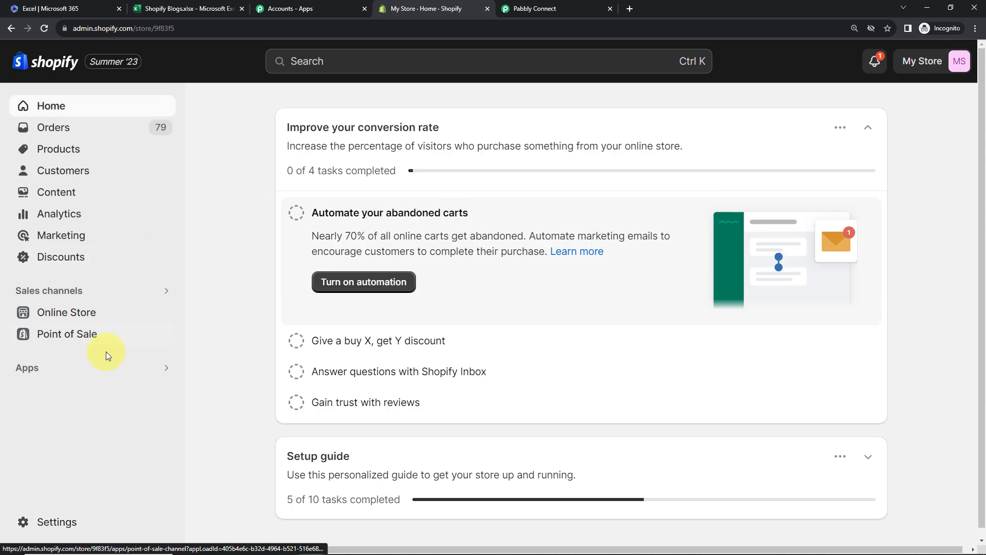
click(164, 312)
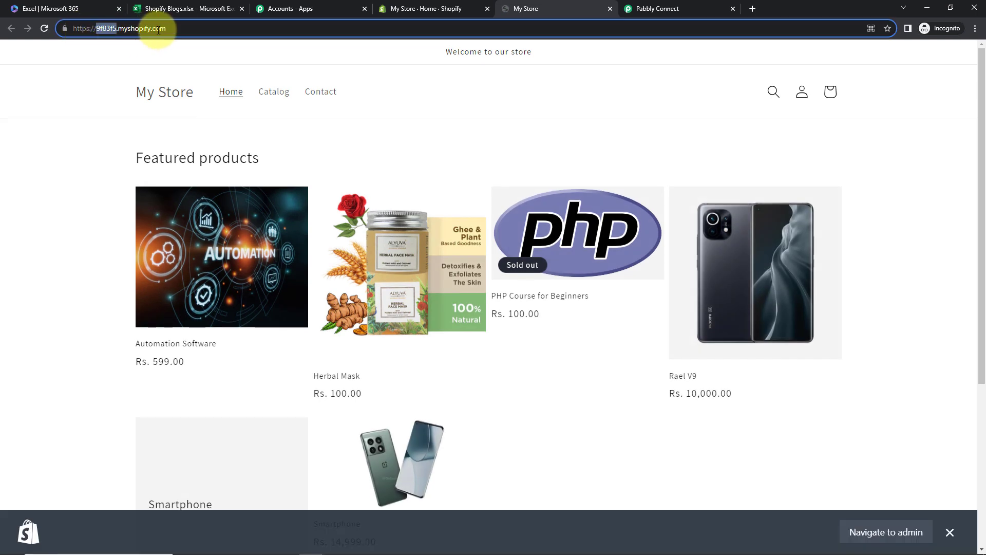
right_click(109, 29)
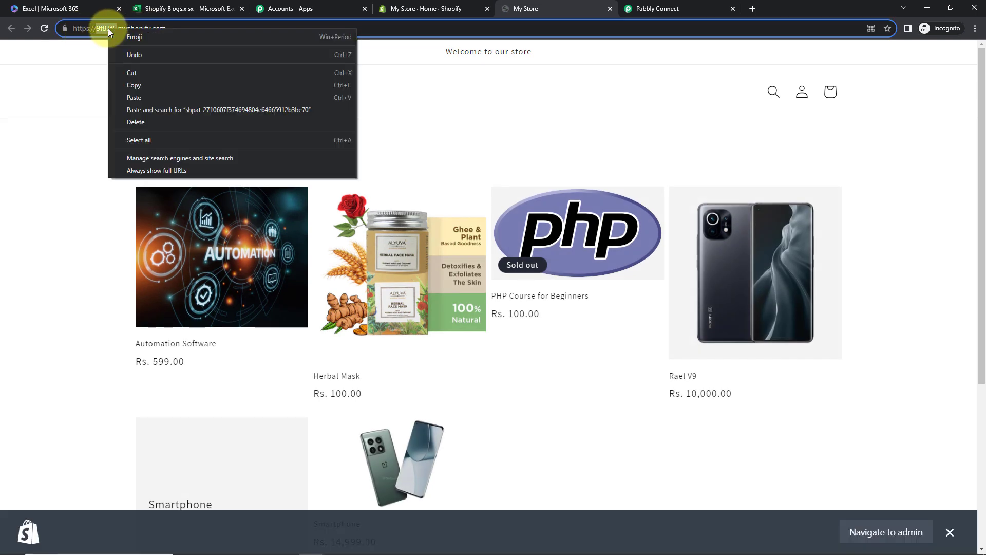
click(129, 87)
Switch to Pabbly Connect, paste the store's subdomain into the new Shopify connection and save it
click(661, 9)
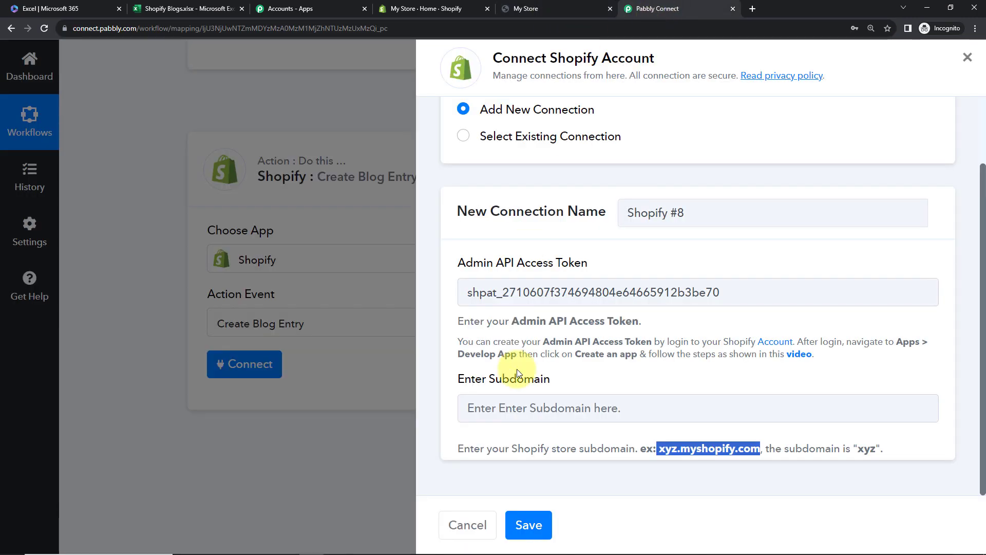
click(478, 408)
key(ctrl+v)
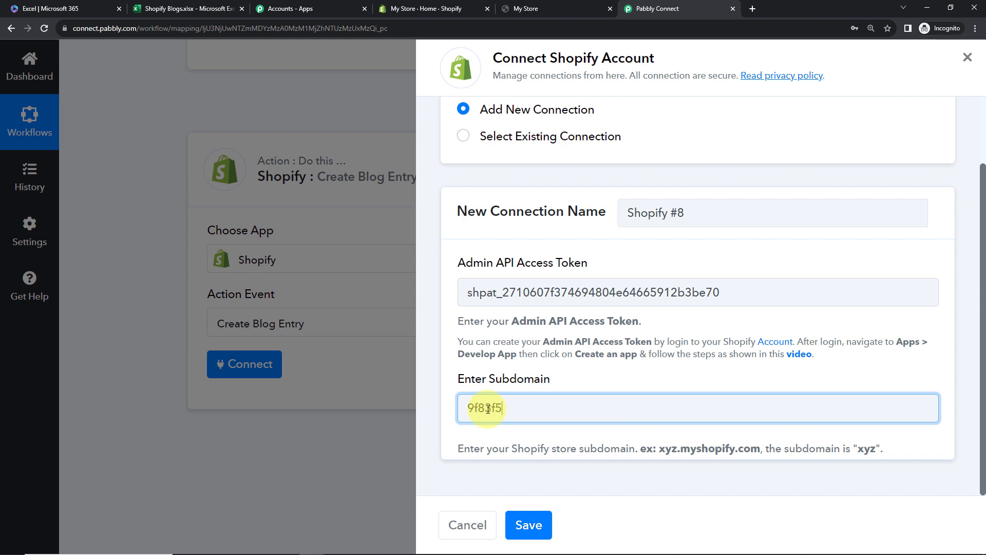
click(528, 527)
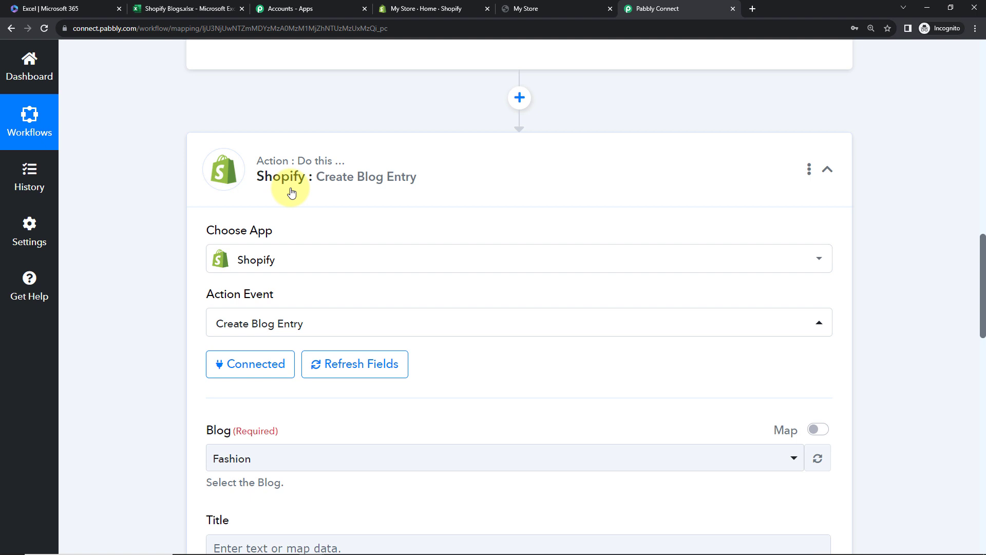
Check the store's blog list in the Shopify admin, and set the blog to Integration & Automation in the Pabbly Connect action
scroll(353, 215, down, 7)
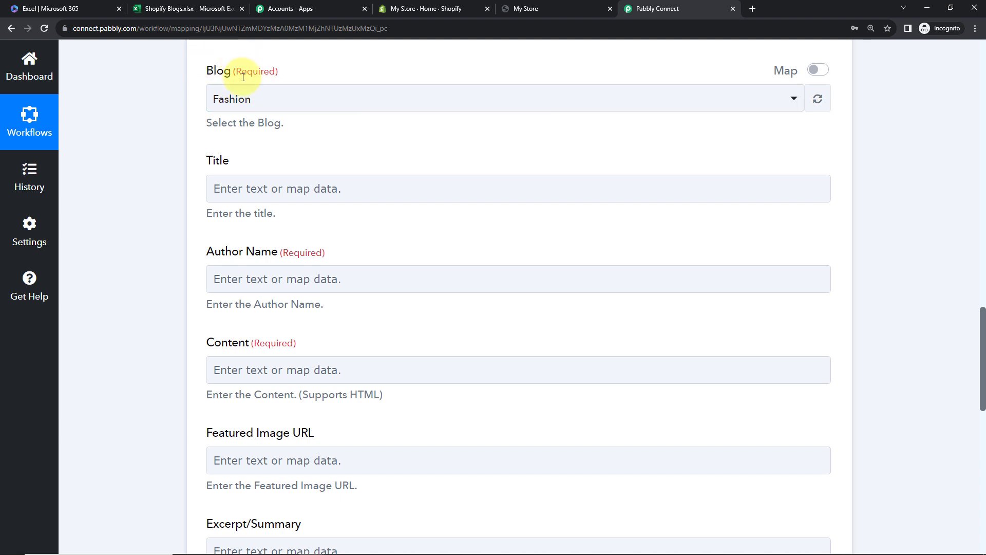
click(404, 10)
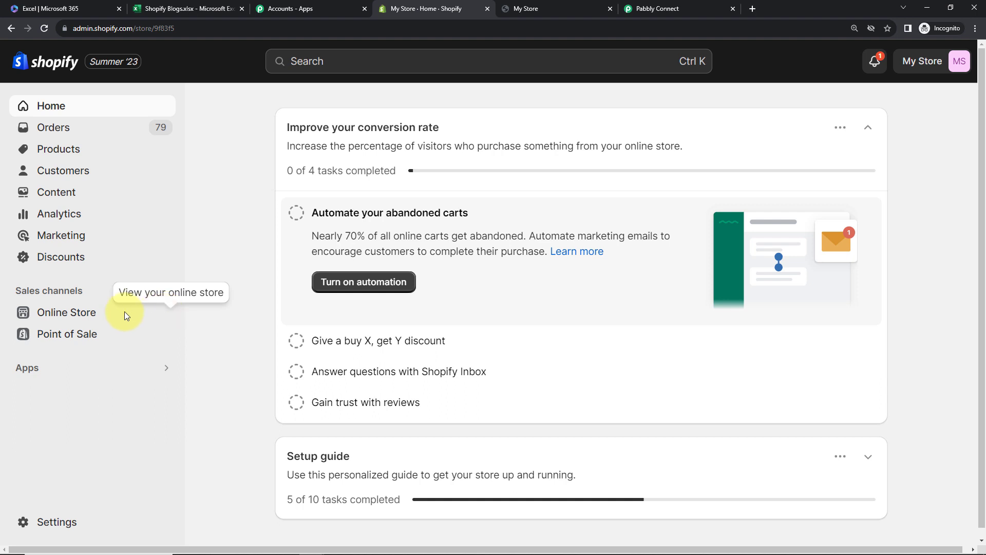
click(84, 315)
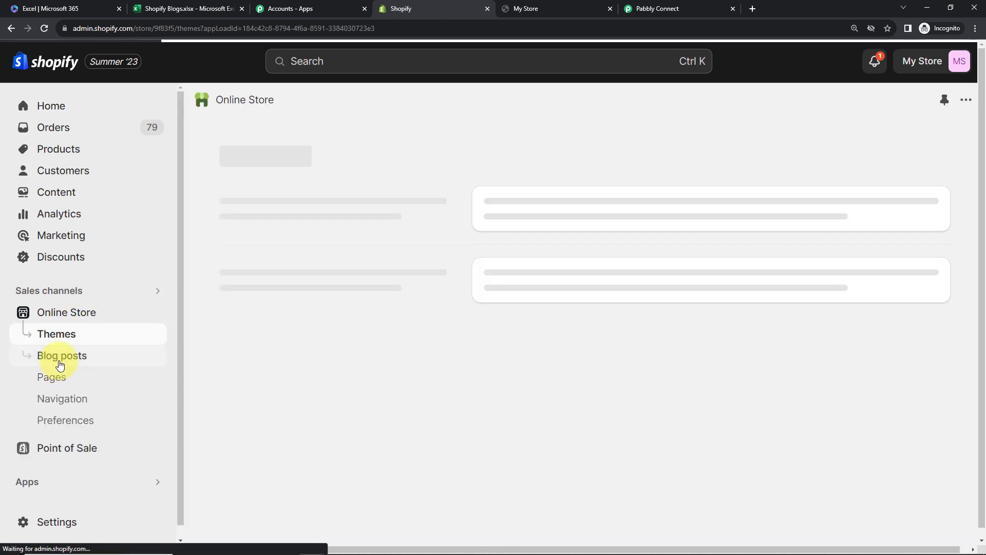
click(59, 362)
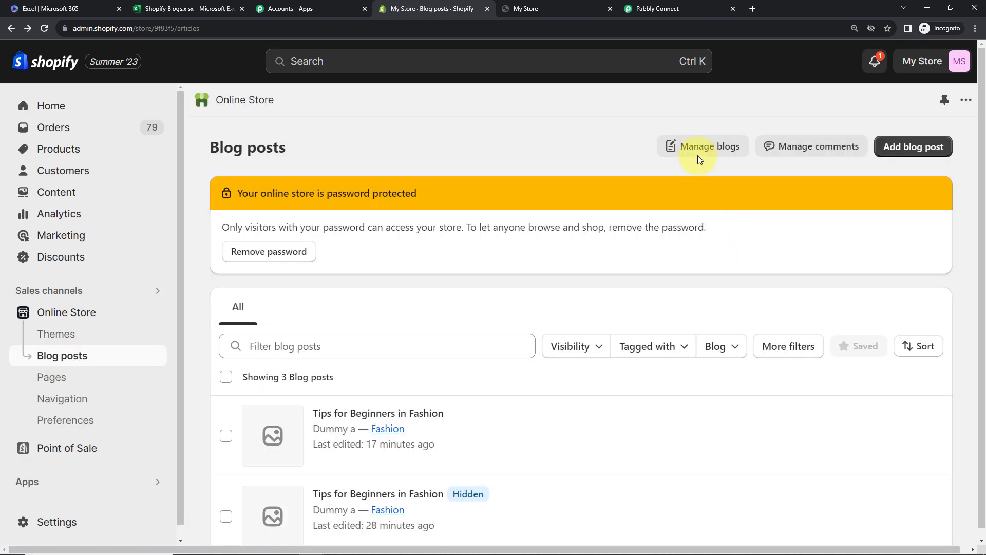
click(699, 157)
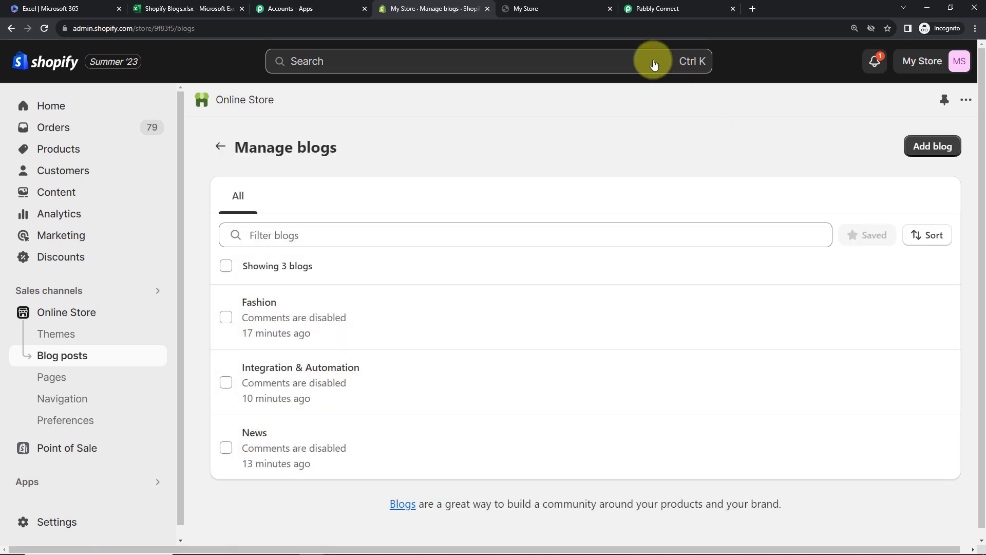
click(673, 9)
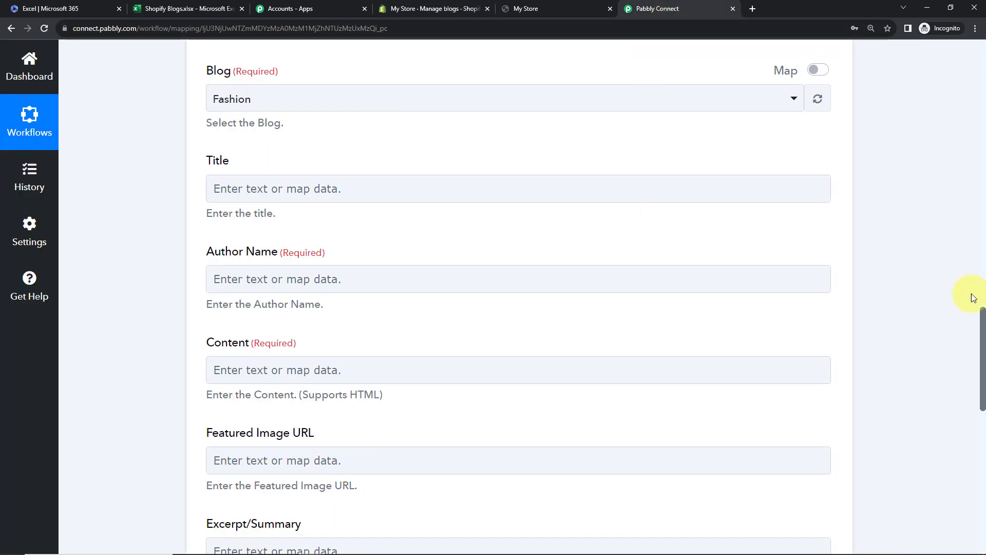
click(286, 94)
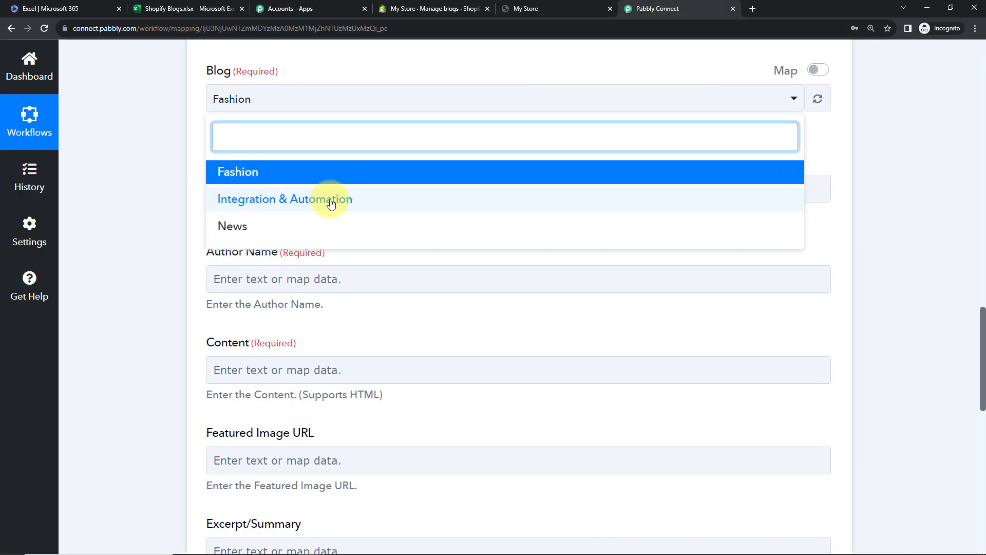
click(248, 199)
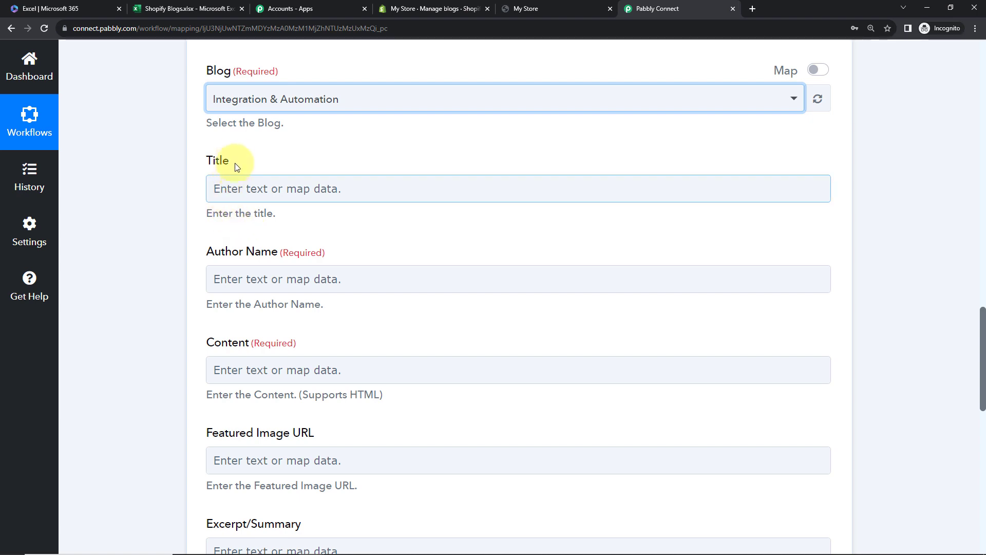
Review the worksheet row values received by the trigger as a source for the blog entry fields
scroll(362, 290, up, 7)
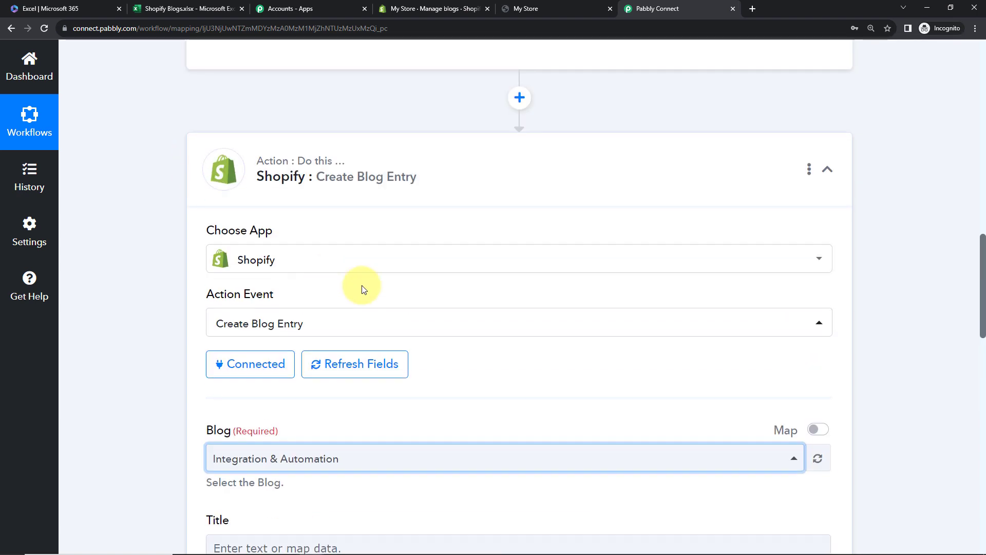
scroll(362, 289, up, 7)
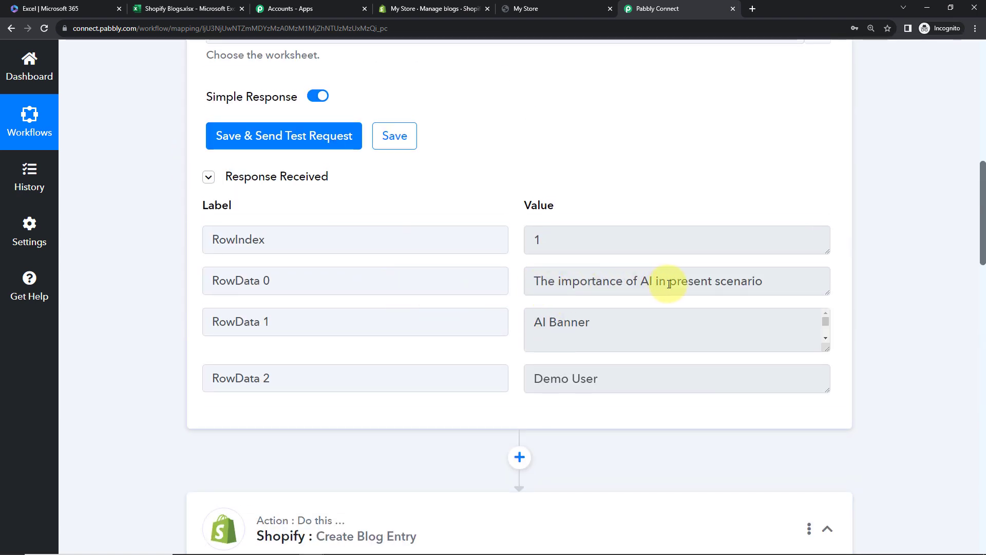
scroll(540, 330, down, 12)
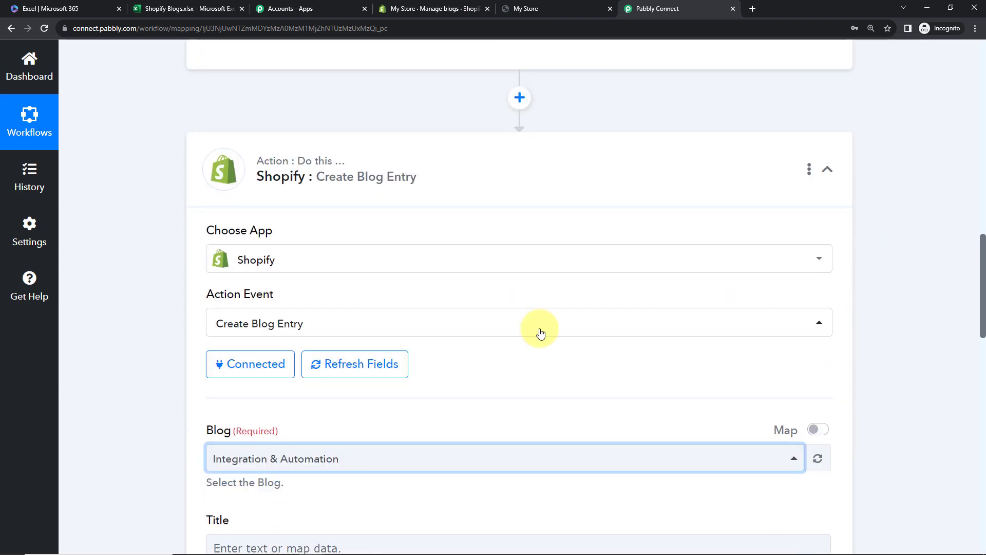
Map the blog entry's Title to RowData 0 from the Microsoft Excel new-row trigger
click(227, 308)
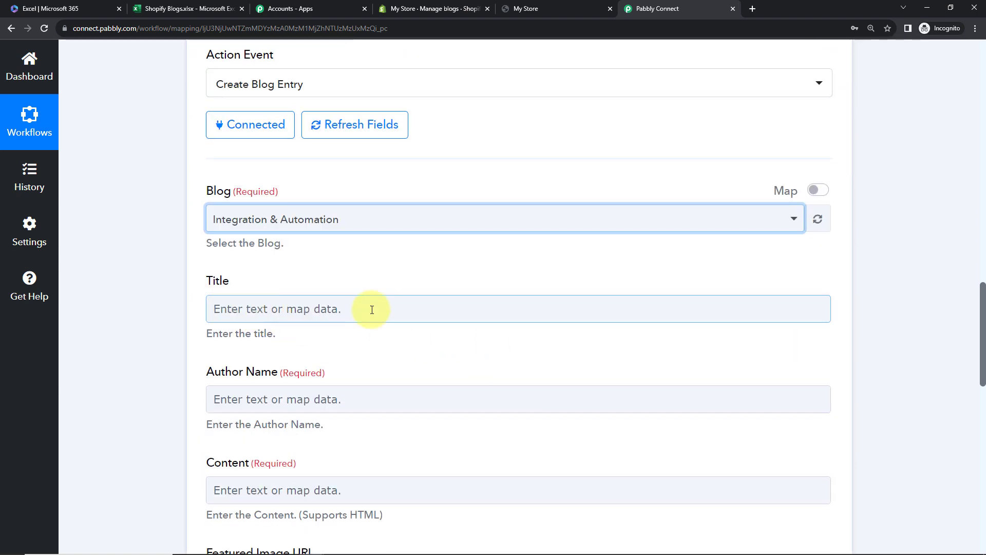
click(315, 309)
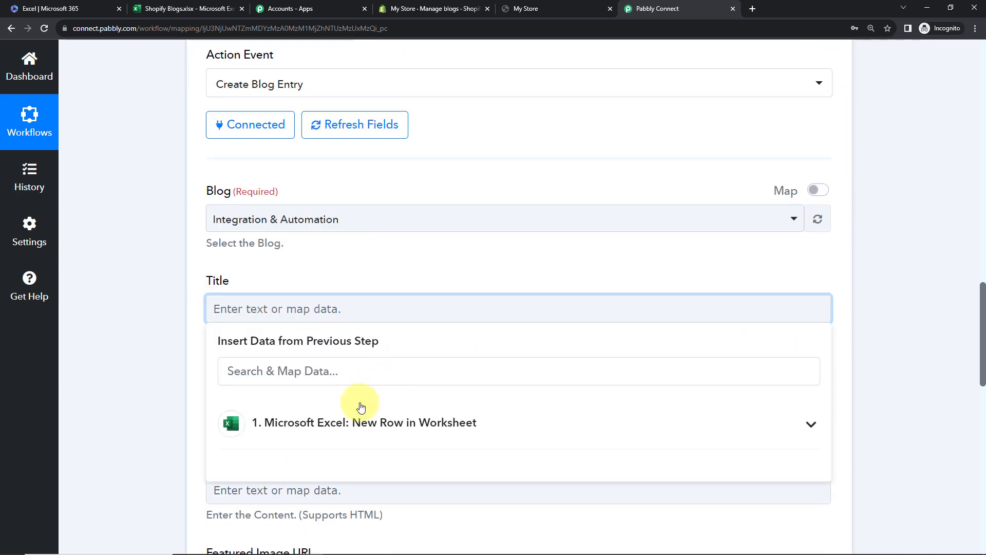
click(327, 421)
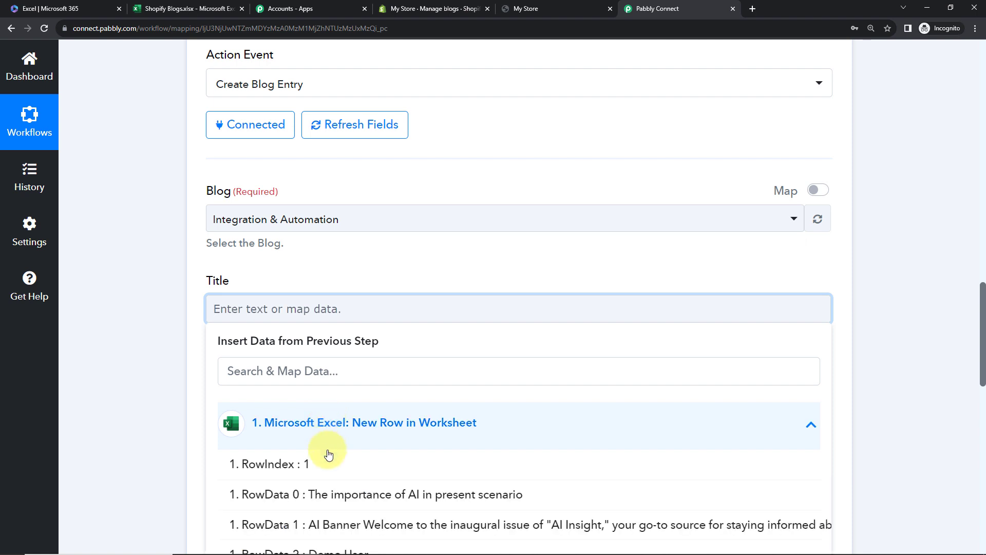
click(301, 496)
click(173, 366)
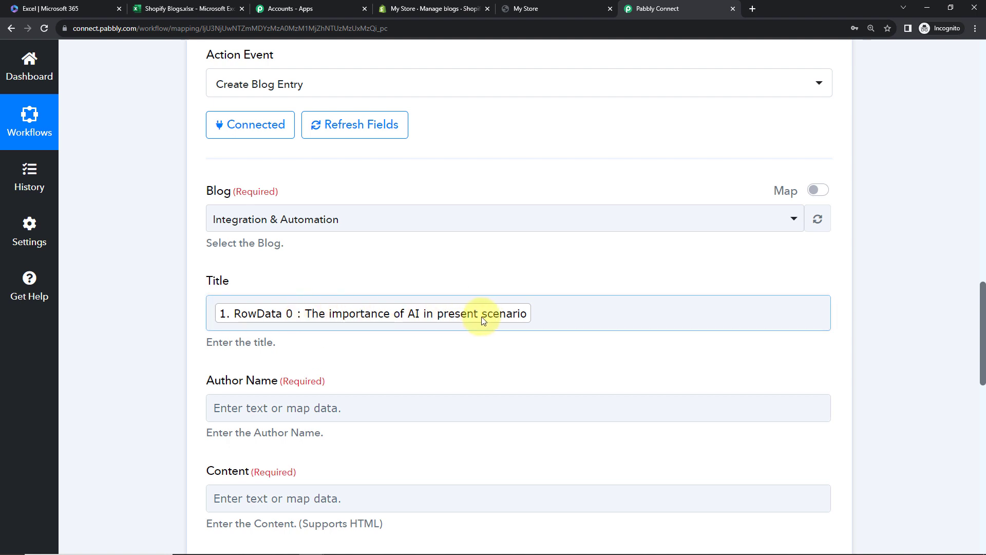
Map the blog entry's Author Name to RowData 2 from the Microsoft Excel trigger
scroll(577, 348, down, 5)
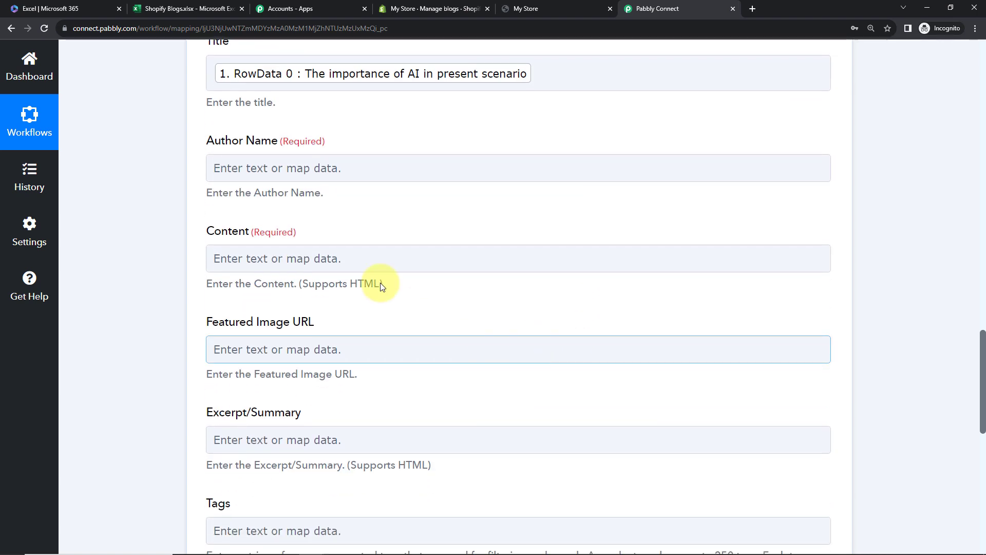
click(314, 177)
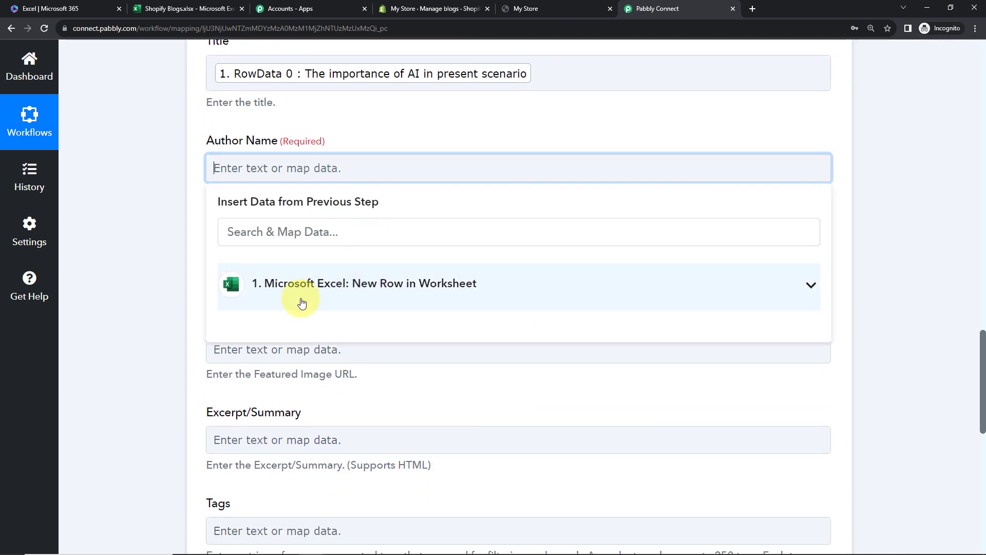
click(300, 292)
click(302, 414)
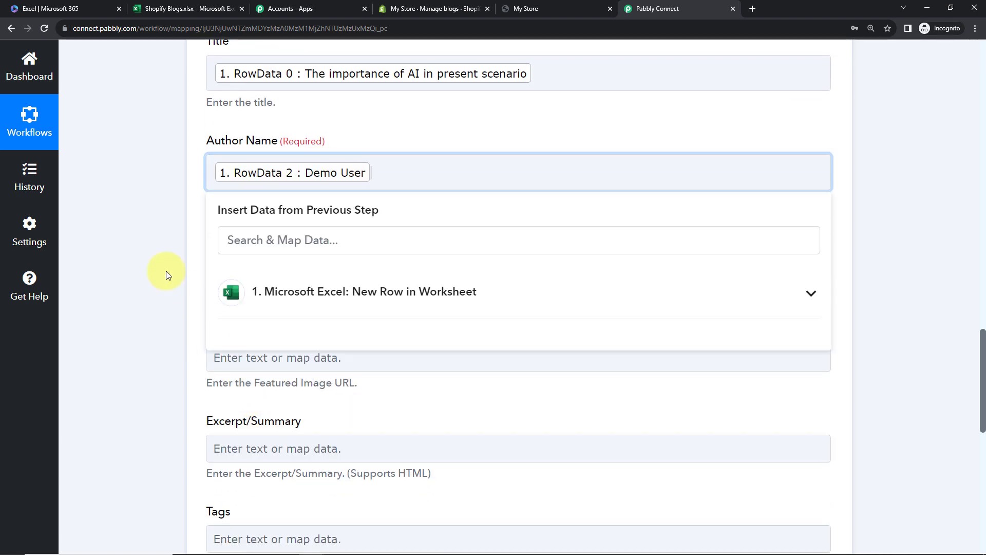
click(166, 270)
Map the blog entry's Content to RowData 1 from the Microsoft Excel trigger
click(263, 266)
click(325, 383)
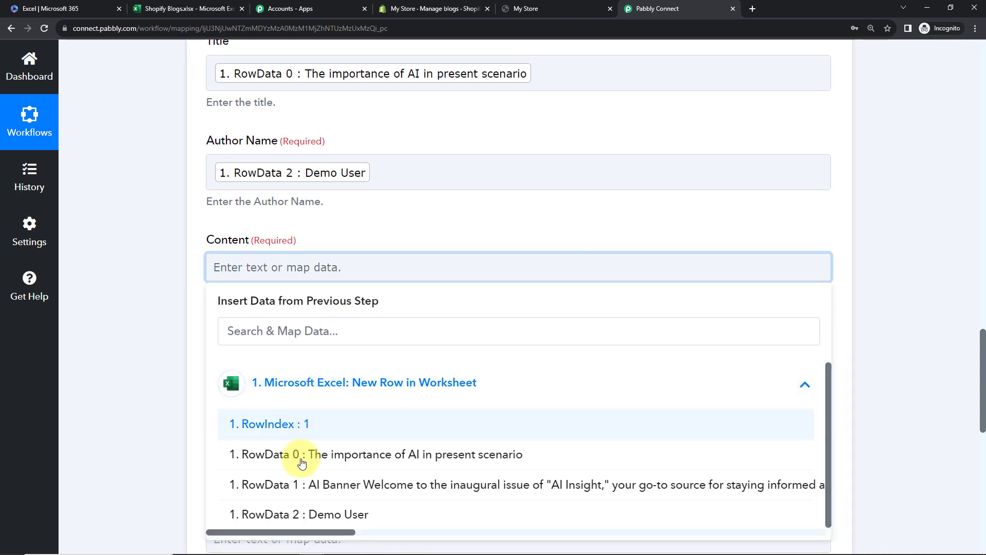
click(271, 480)
Save the Shopify action with the remaining fields as they are, send a test request and review the response
scroll(126, 309, down, 5)
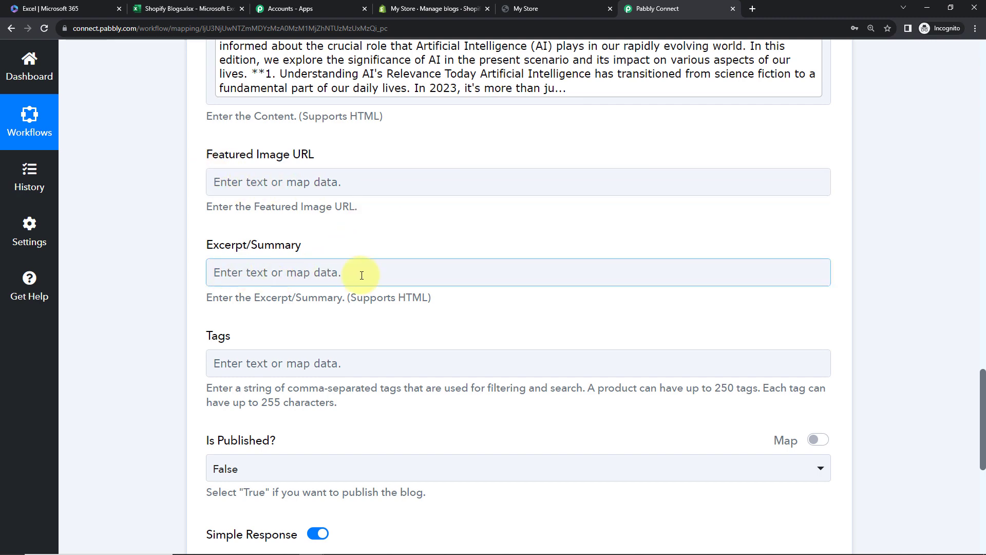
scroll(314, 379, down, 5)
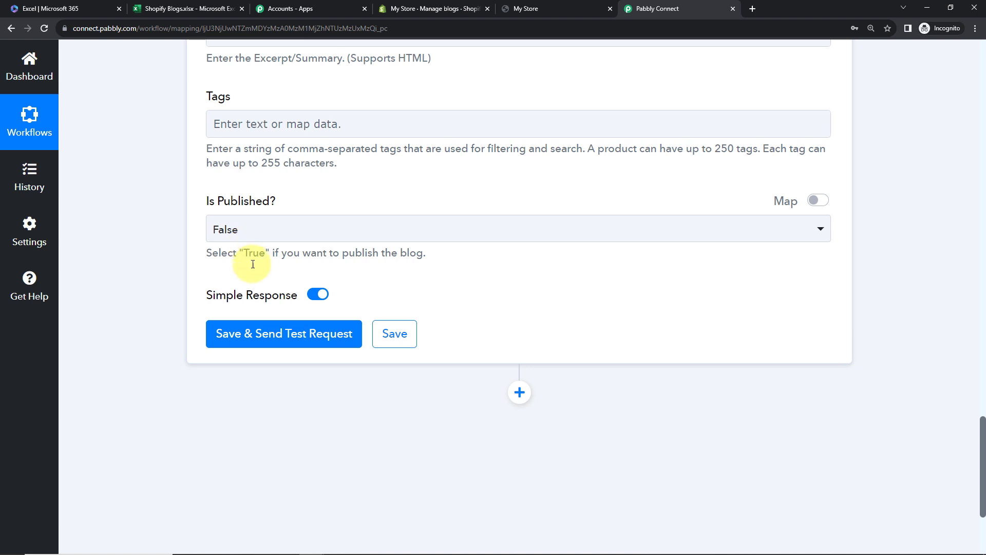
click(239, 334)
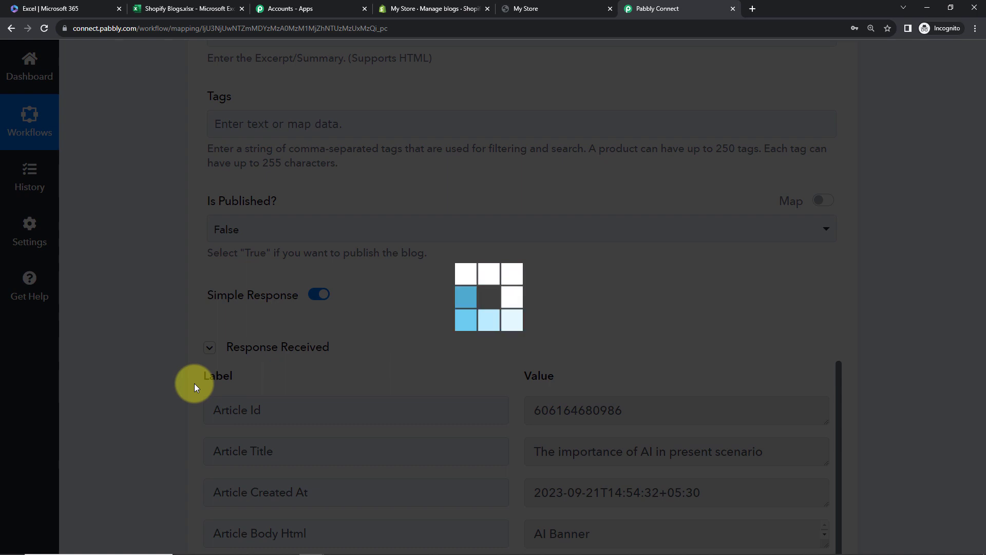
scroll(871, 286, down, 3)
scroll(872, 286, down, 2)
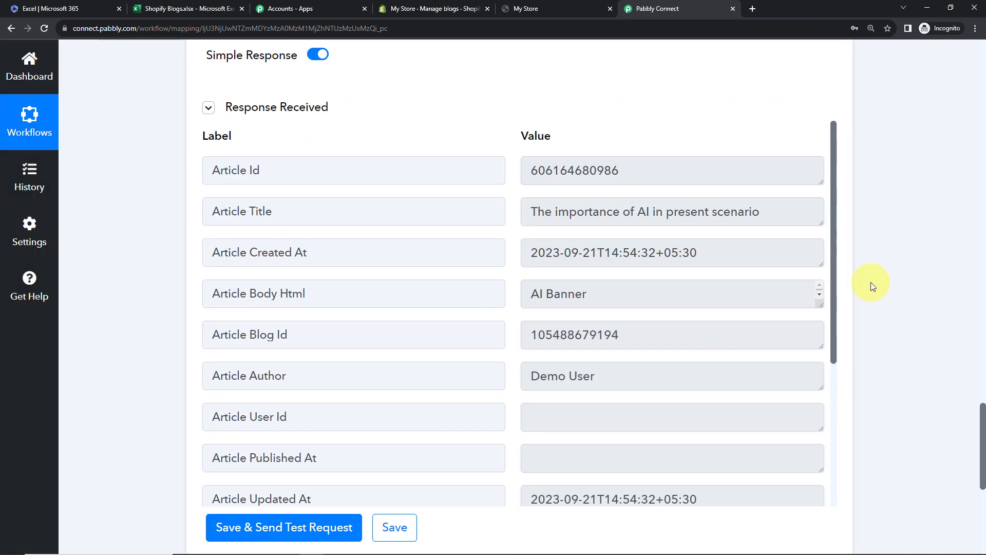
Switch to the Shopify admin, return to the blog posts list and open "The importance of AI in present scenario" to check its content
click(436, 8)
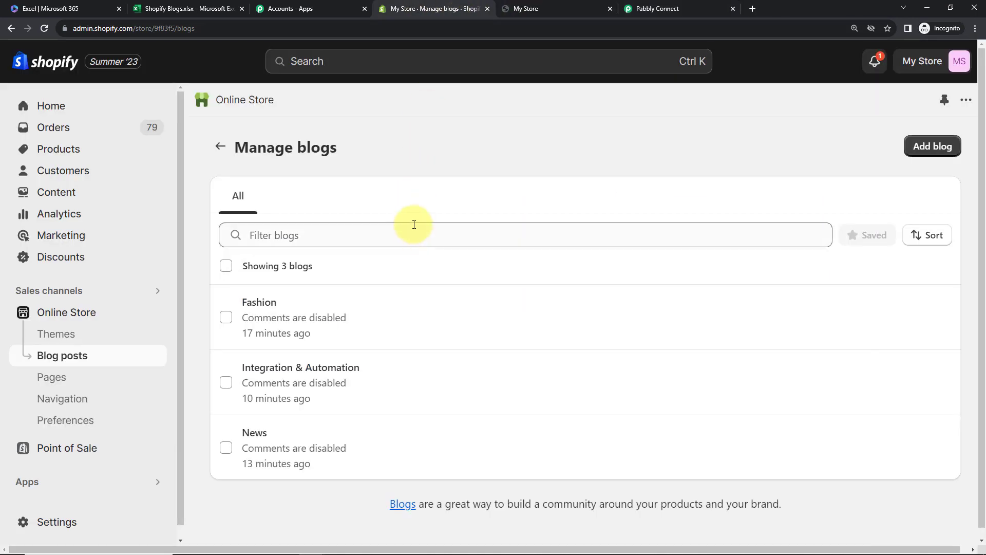
key(alt+Left)
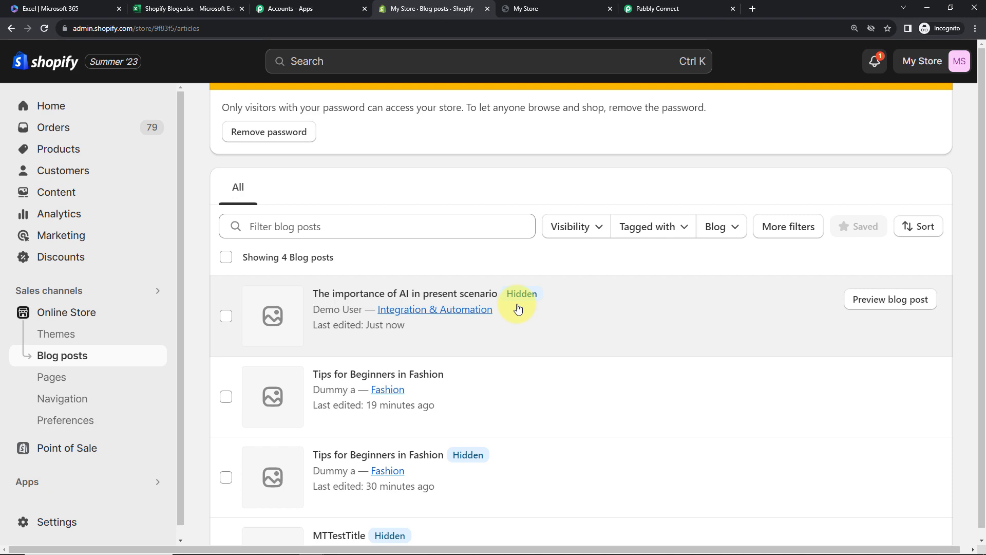
click(469, 297)
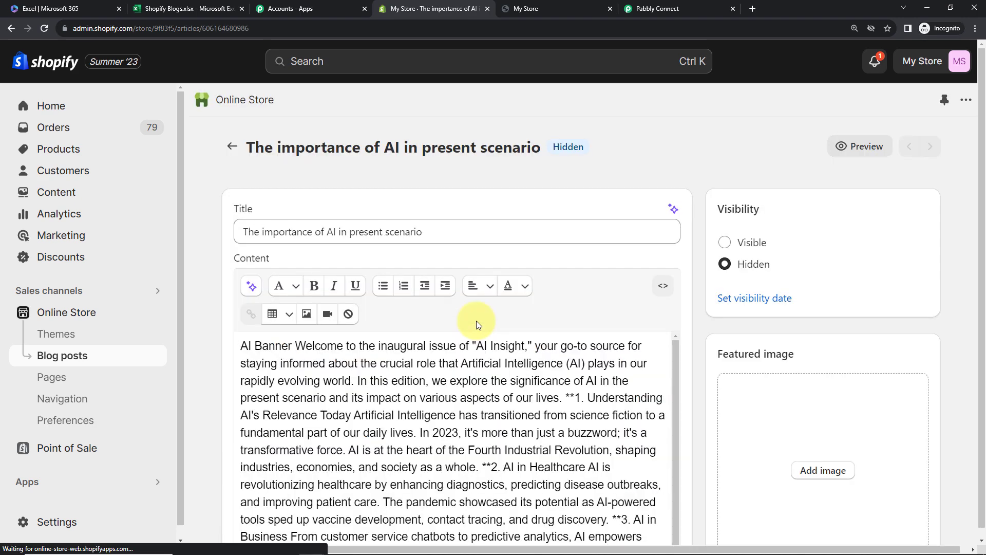
scroll(477, 321, down, 8)
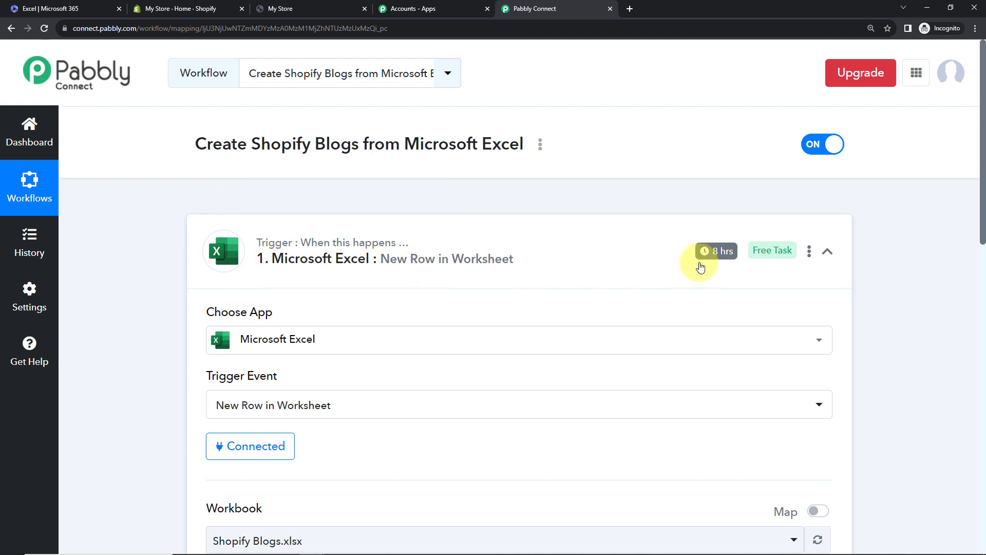
Collapse the Microsoft Excel trigger in the Pabbly Connect workflow and look through the workflow's options, including Share, without choosing any
click(828, 253)
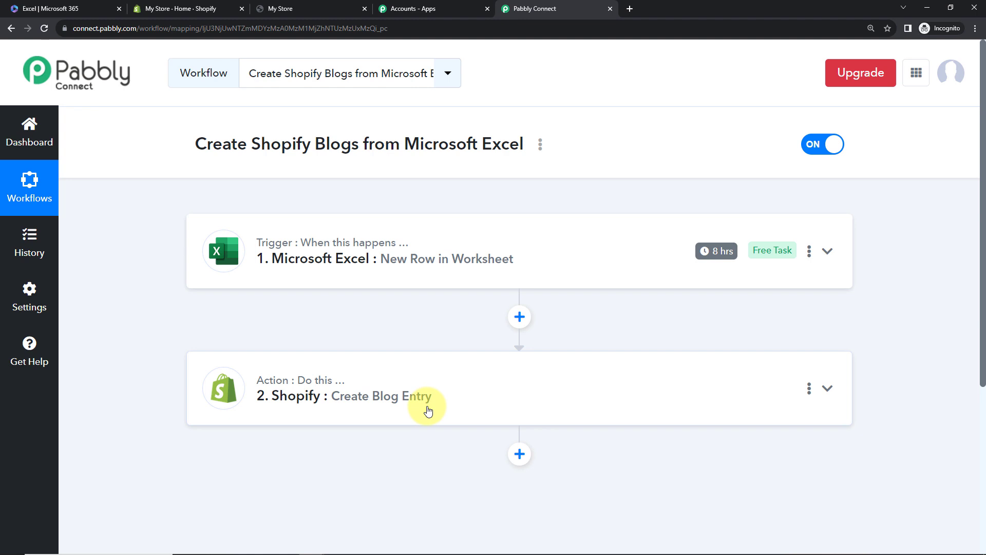
click(540, 145)
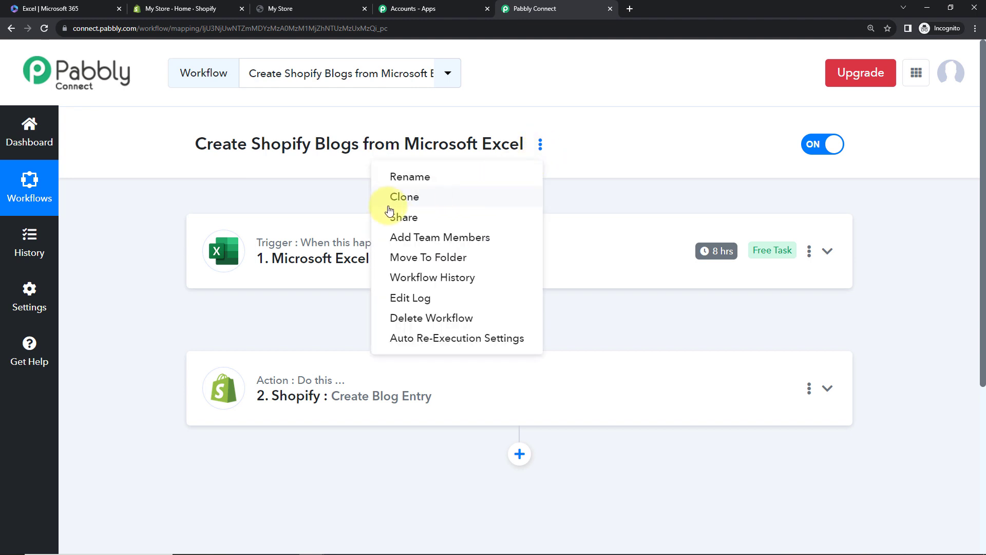
click(565, 162)
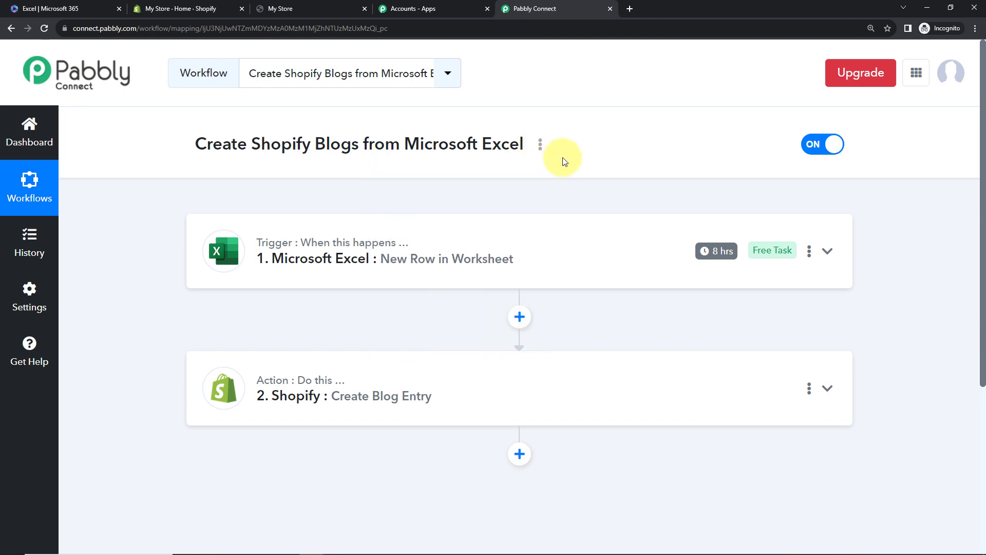